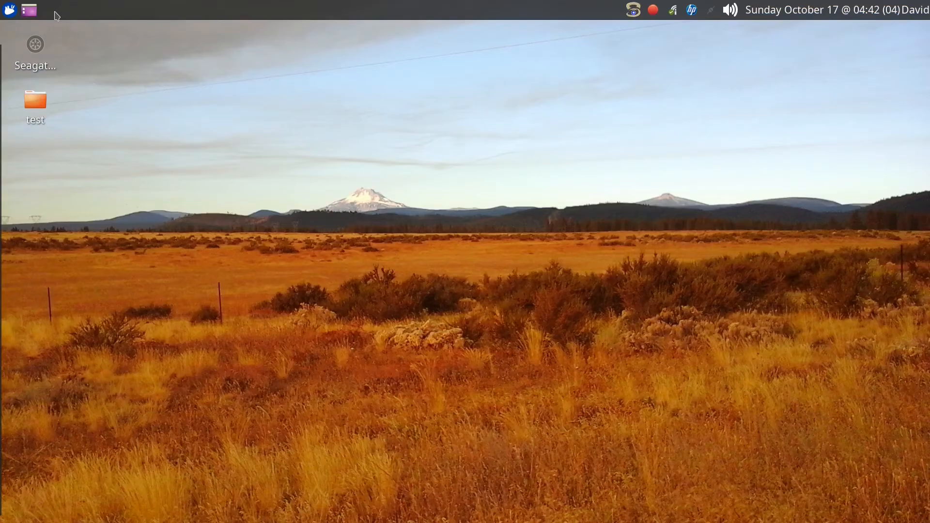
- Switch to the minimized Kdenlive window with the untitled project
mouse_move(2, 97)
click(29, 10)
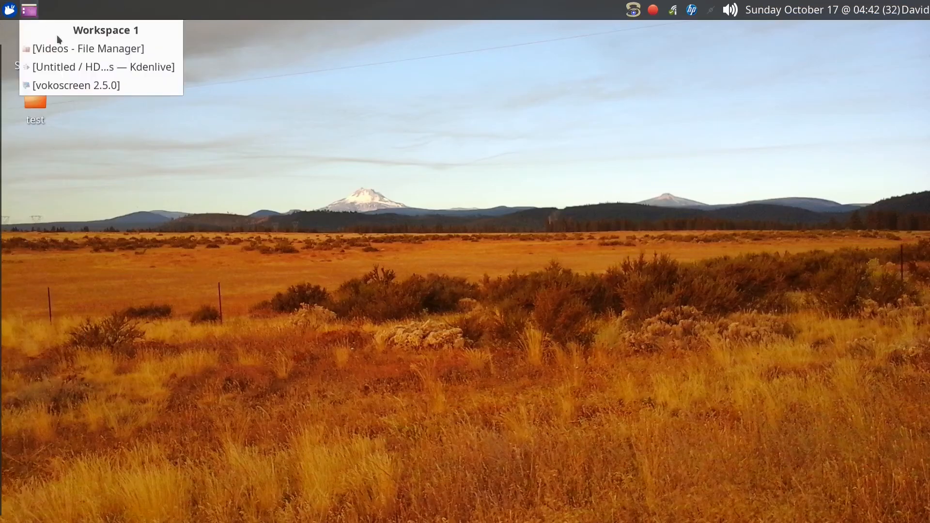
click(58, 68)
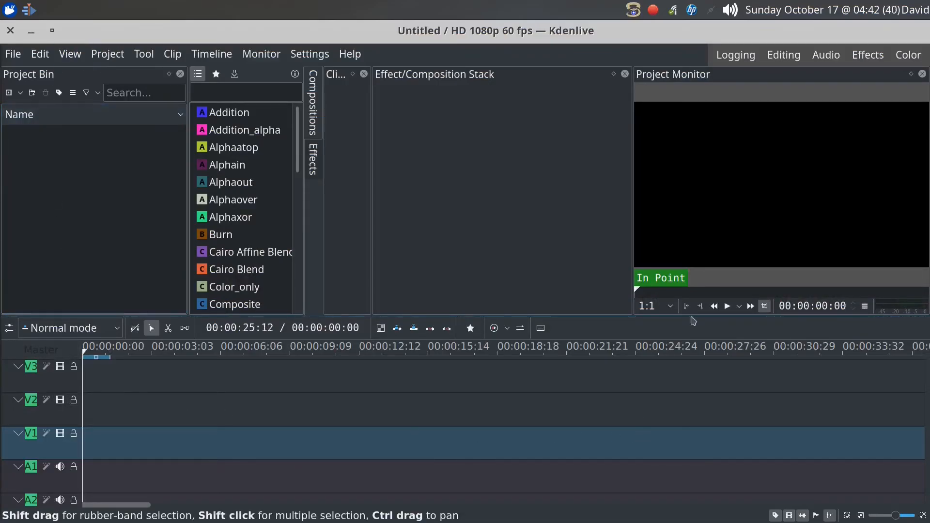
click(70, 54)
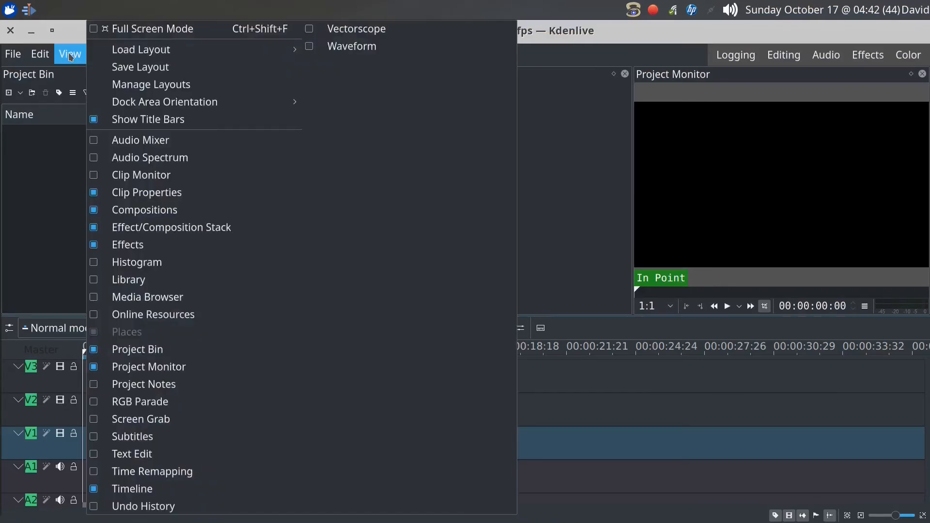
click(70, 16)
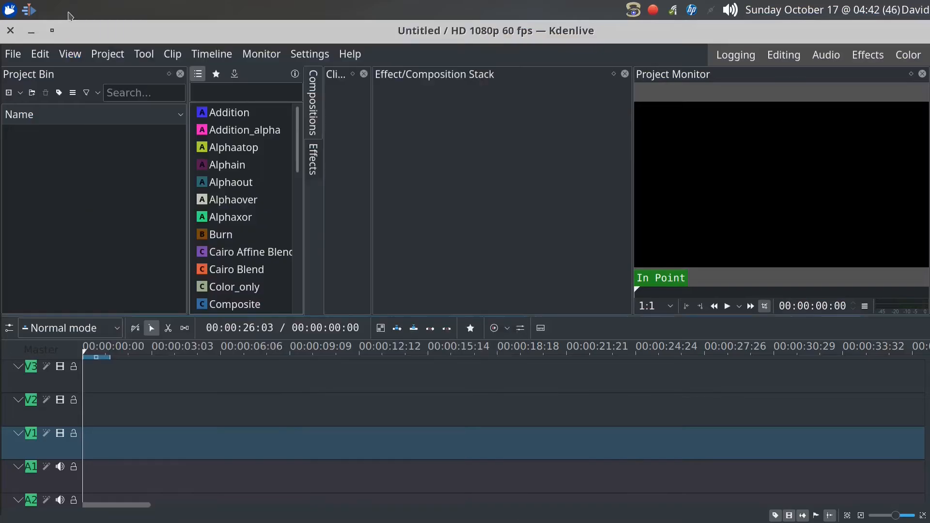
click(310, 54)
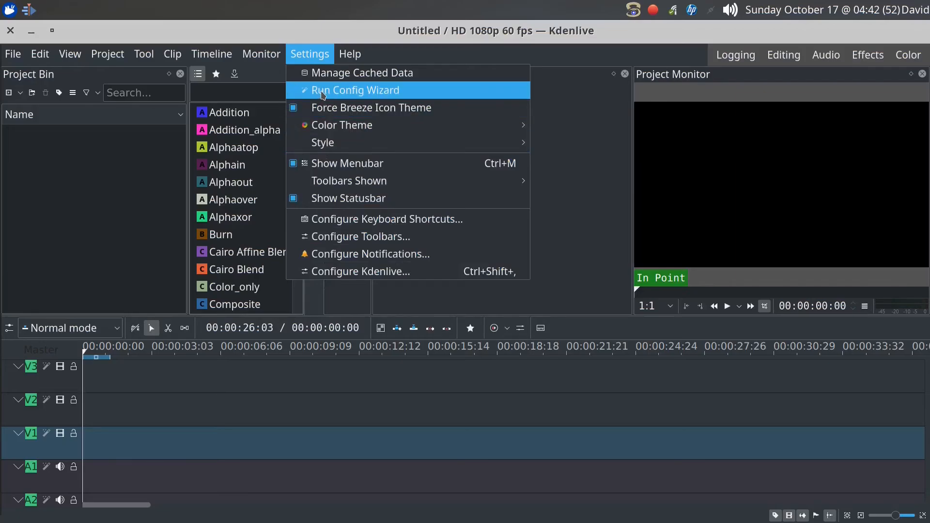
click(148, 26)
- Arrange the un-maximized Kdenlive window side by side with a file manager window showing the desktop's test folder
click(53, 32)
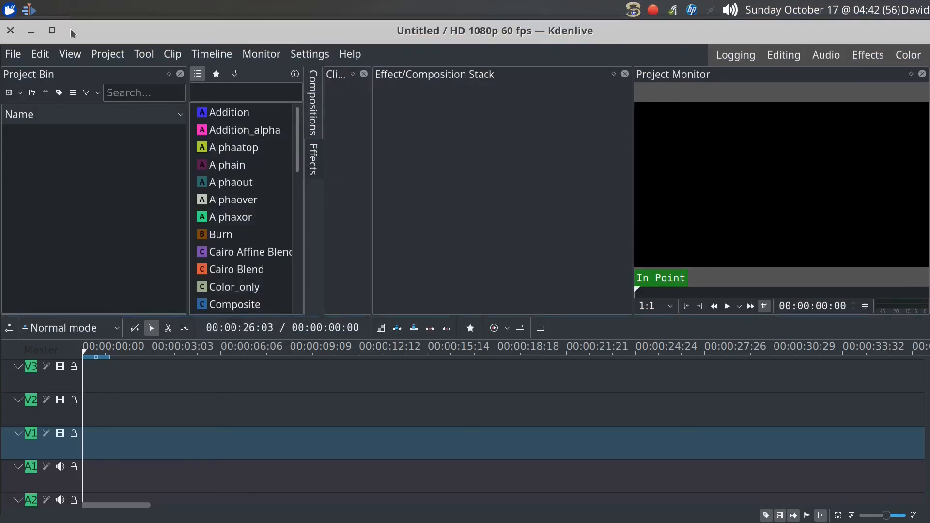
drag(72, 30, 552, 35)
double_click(35, 101)
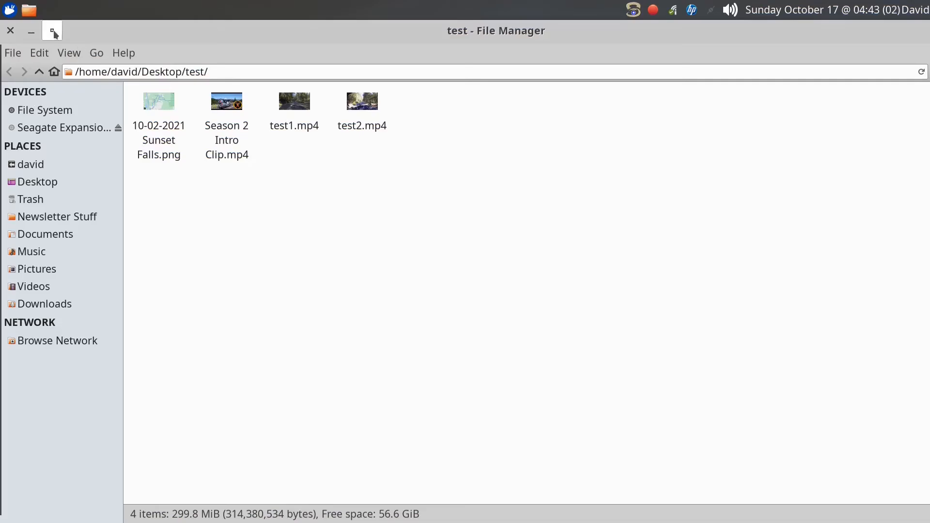
click(54, 33)
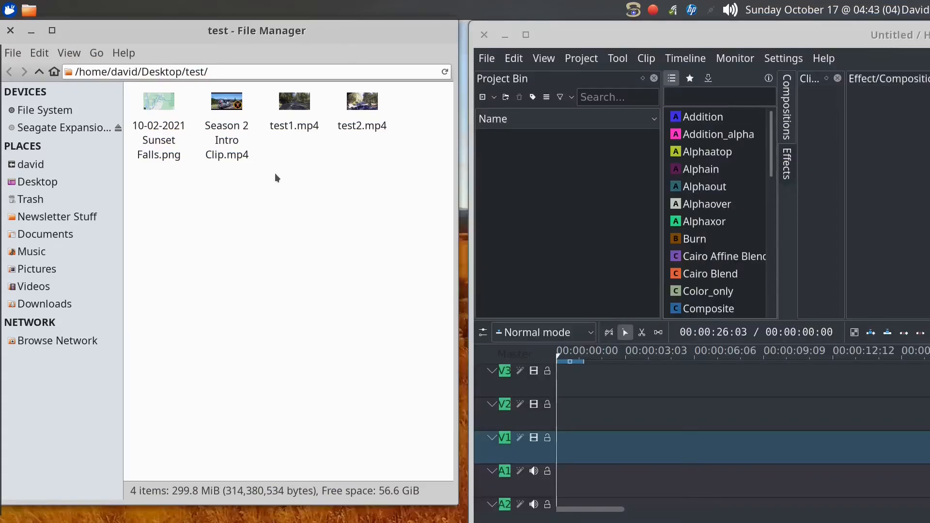
- Add 10-02-2021 Sunset Falls.png, Season 2 Intro Clip.mp4, test1.mp4 and test2.mp4 to the Project Bin, then minimize the file manager and maximize Kdenlive
drag(159, 103, 531, 177)
drag(227, 102, 510, 189)
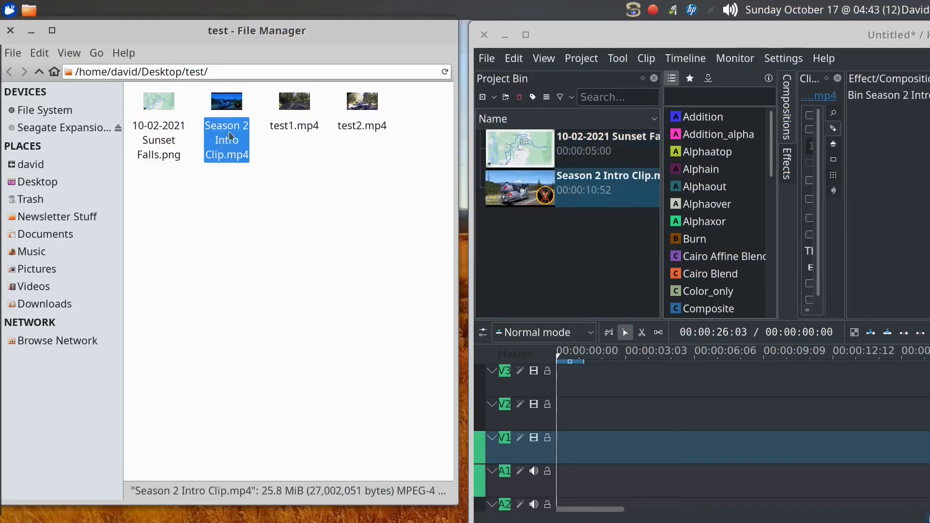
drag(294, 103, 526, 239)
drag(362, 103, 545, 305)
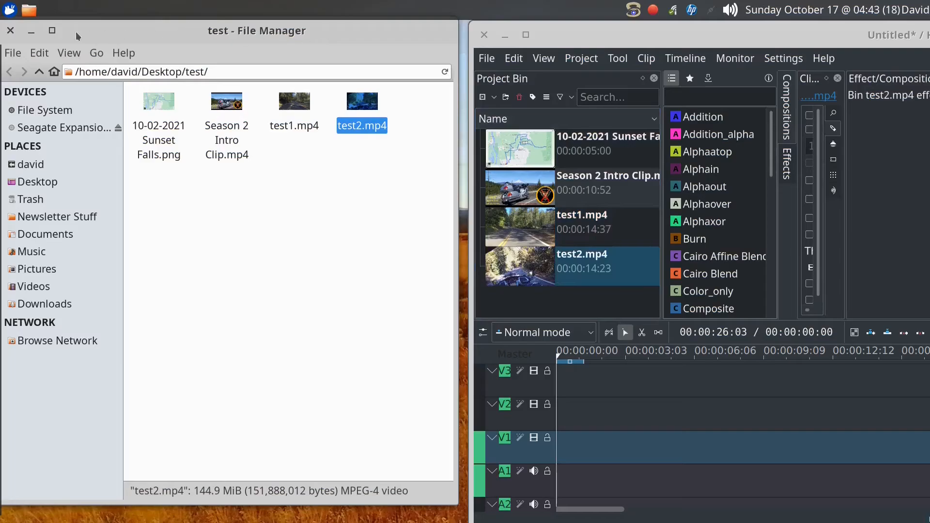
click(31, 31)
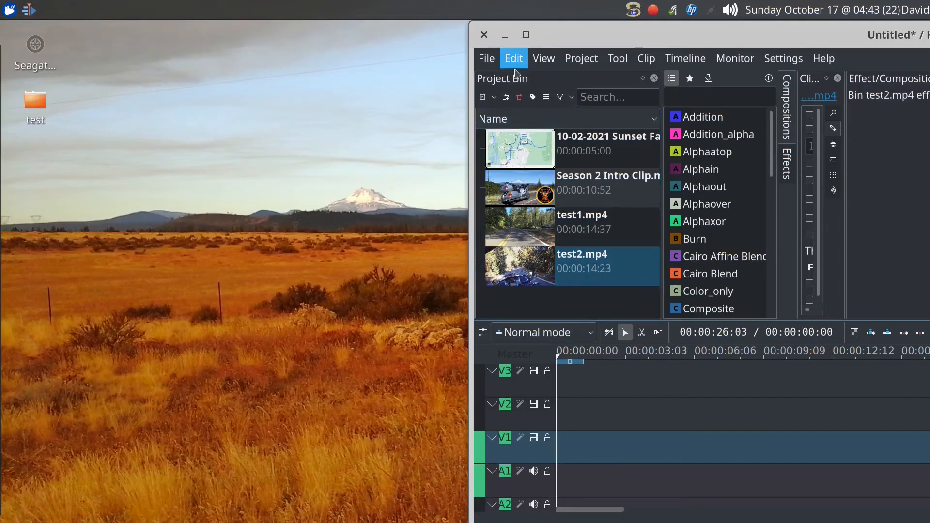
click(526, 35)
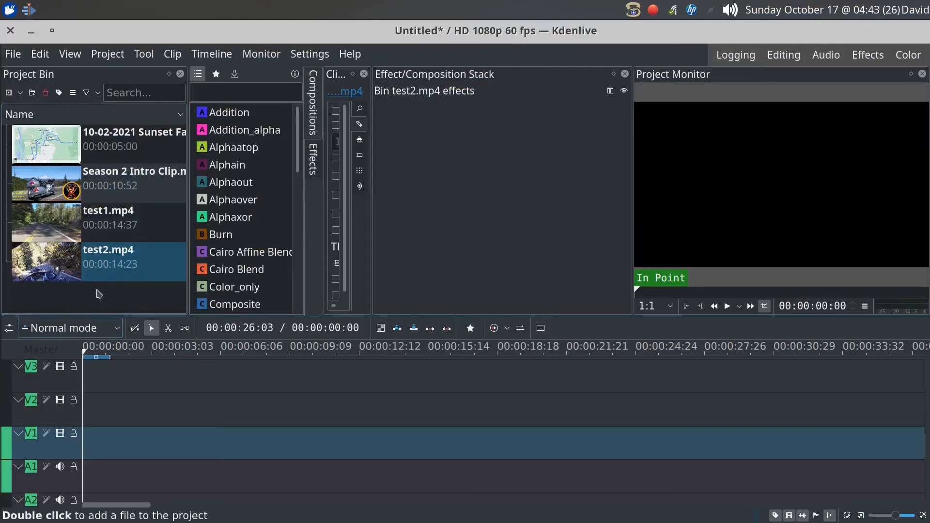
- Place Season 2 Intro Clip.mp4 at the start of track V1, directly followed by 10-02-2021 Sunset Falls.png
drag(54, 181, 148, 457)
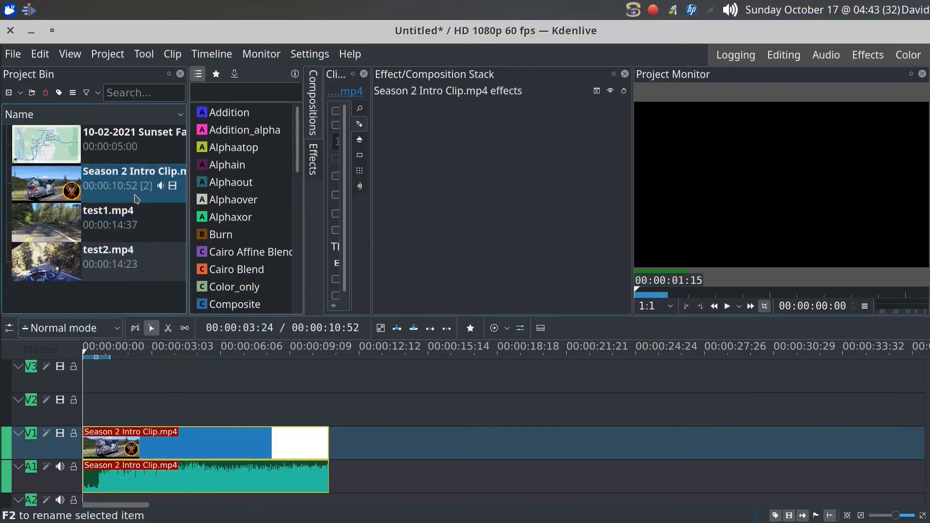
drag(50, 147, 376, 455)
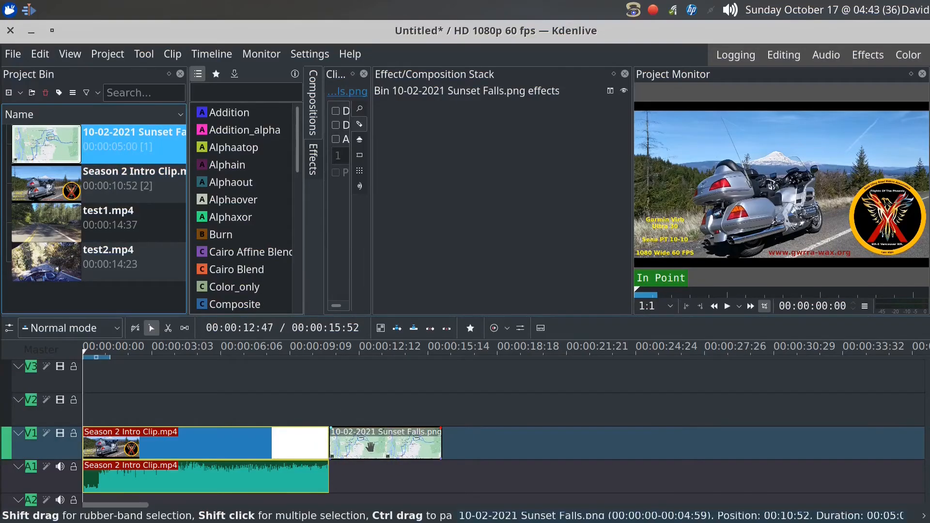
- Check the duration settings of the Sunset Falls image clip on V1 without altering them
right_click(370, 446)
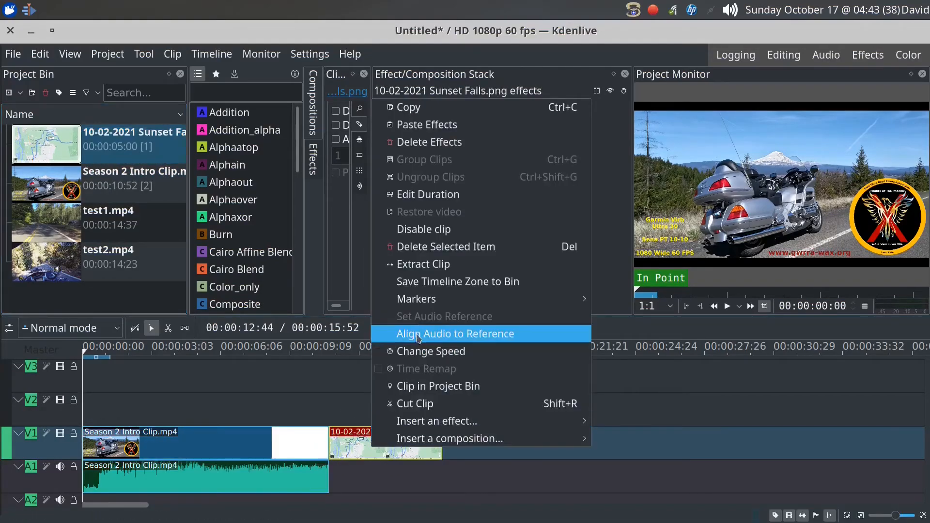
click(423, 196)
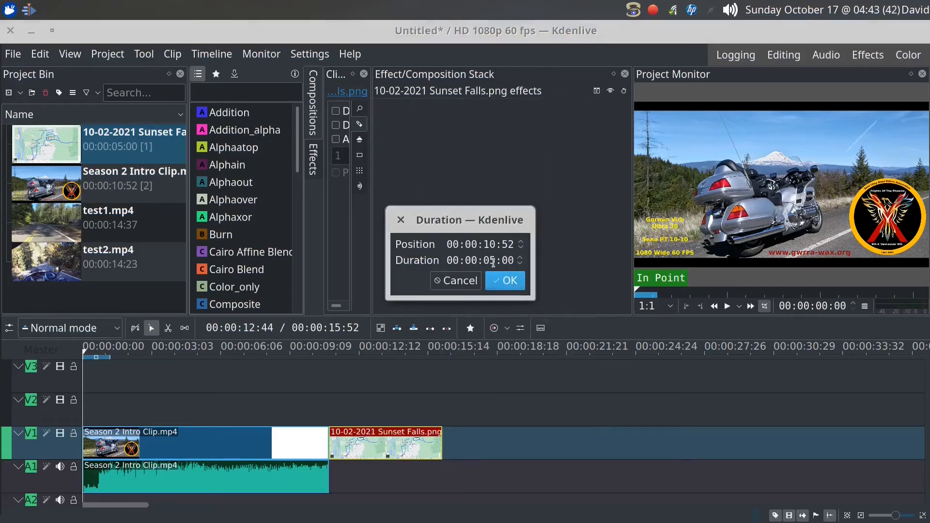
click(503, 281)
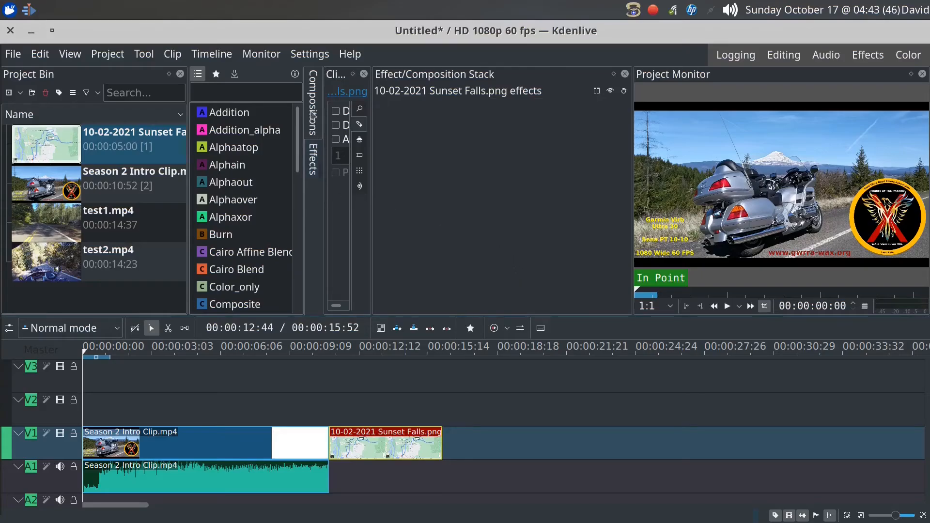
- Add a Slide composition at the end of the Sunset Falls image, starting centered and ending above the frame, and widen the Clip Properties area
scroll(222, 213, down, 8)
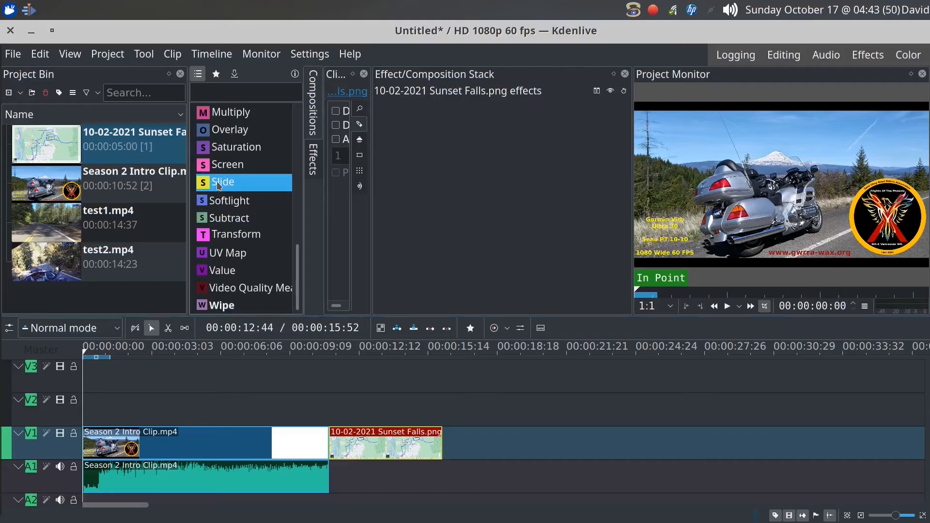
drag(219, 185, 409, 453)
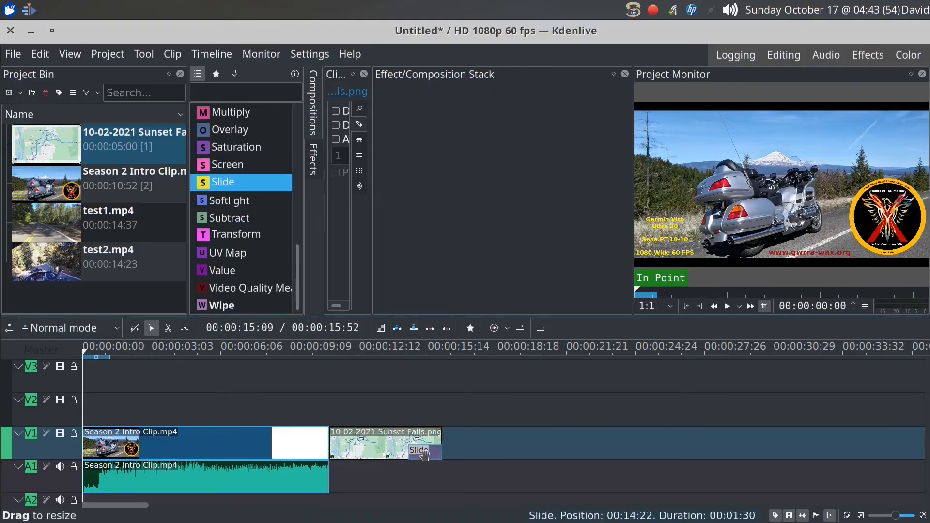
click(424, 453)
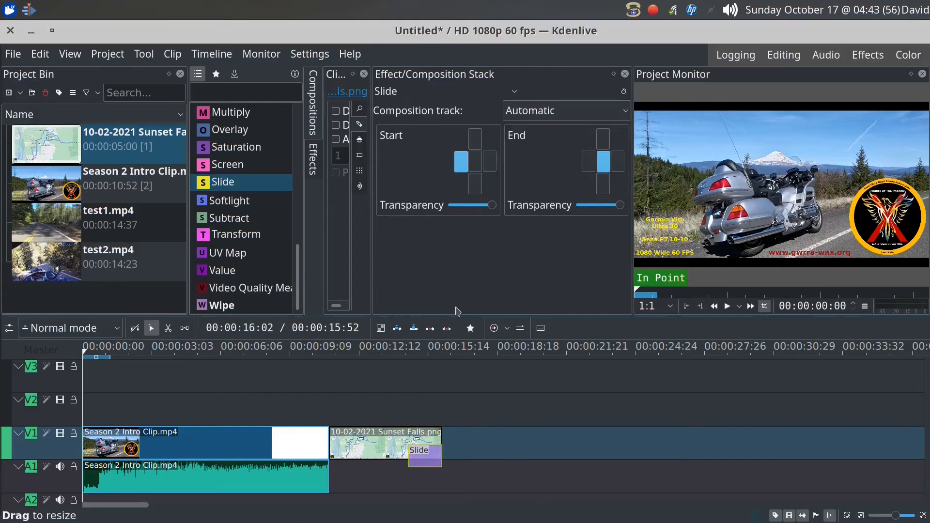
click(477, 161)
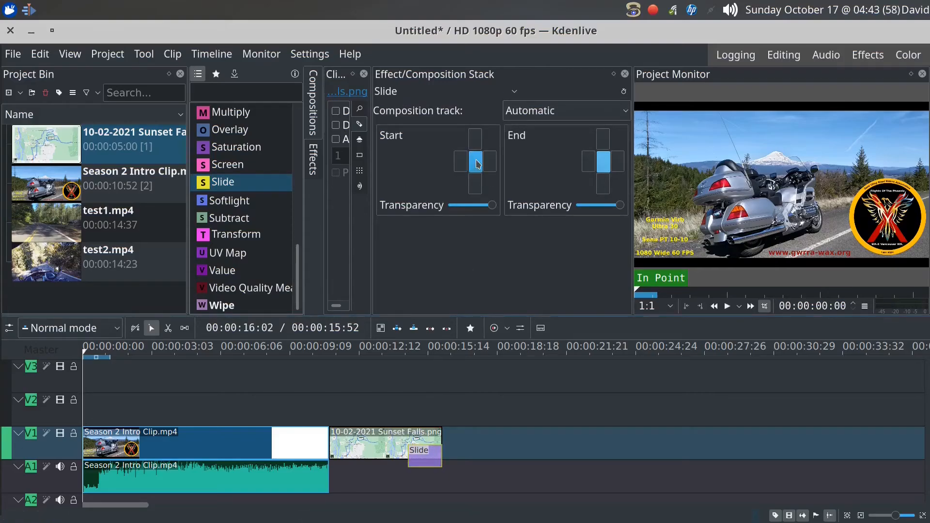
click(603, 140)
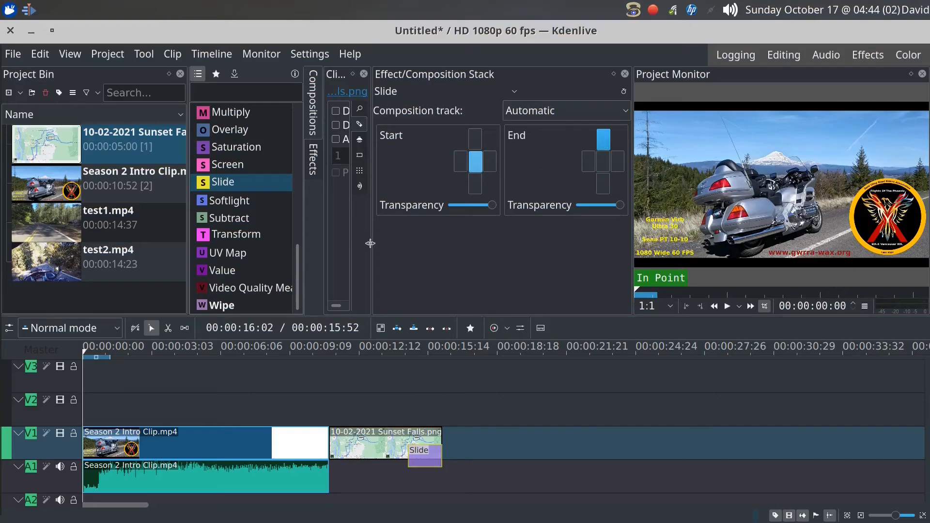
drag(372, 243, 436, 258)
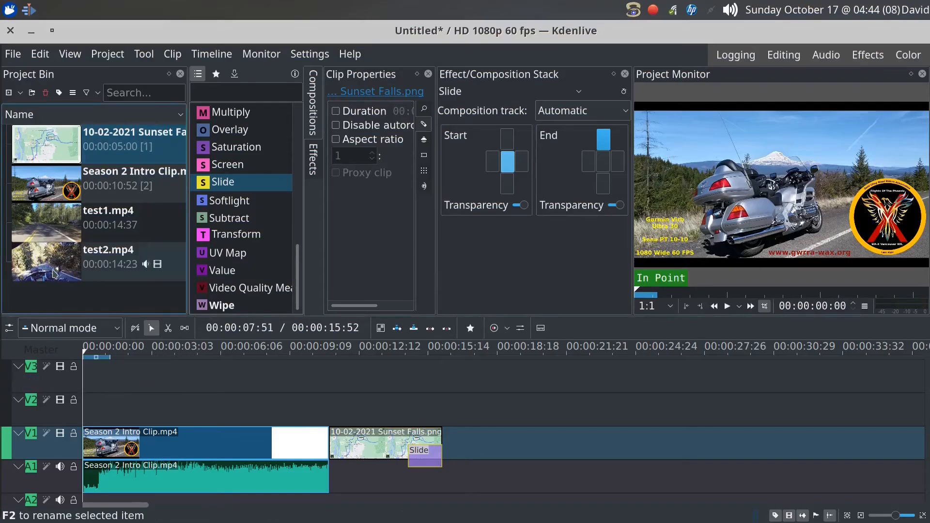
- Place test1.mp4 right after the image on V1 and add a Slide composition at its end, starting centered and ending above the frame
drag(113, 218, 431, 443)
drag(223, 182, 746, 450)
click(755, 454)
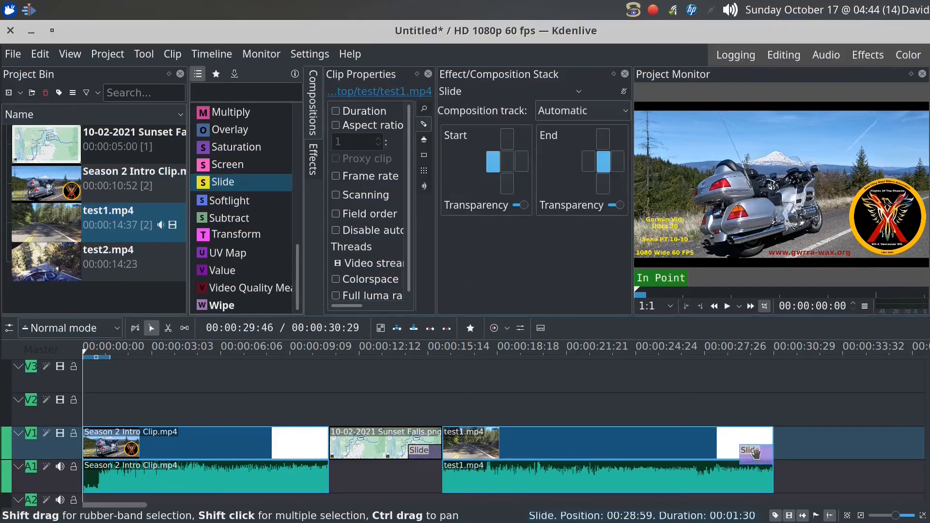
click(506, 165)
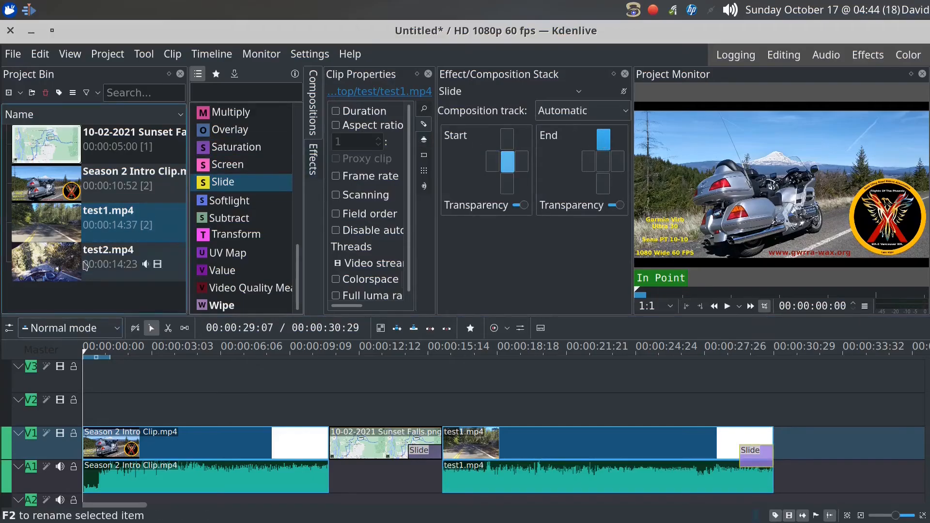
- Place test2.mp4 right after test1.mp4 on V1 and add a Slide composition at its end, starting centered and ending above the frame
drag(86, 266, 823, 451)
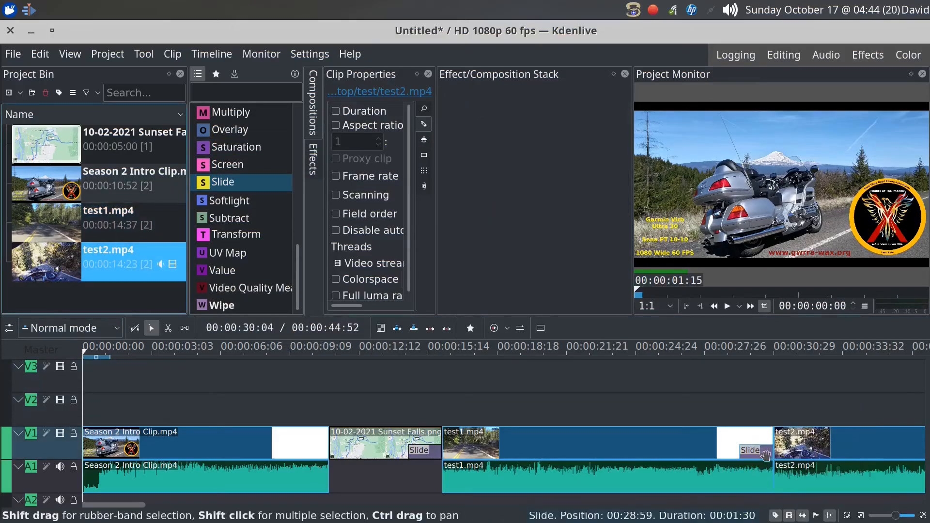
click(848, 516)
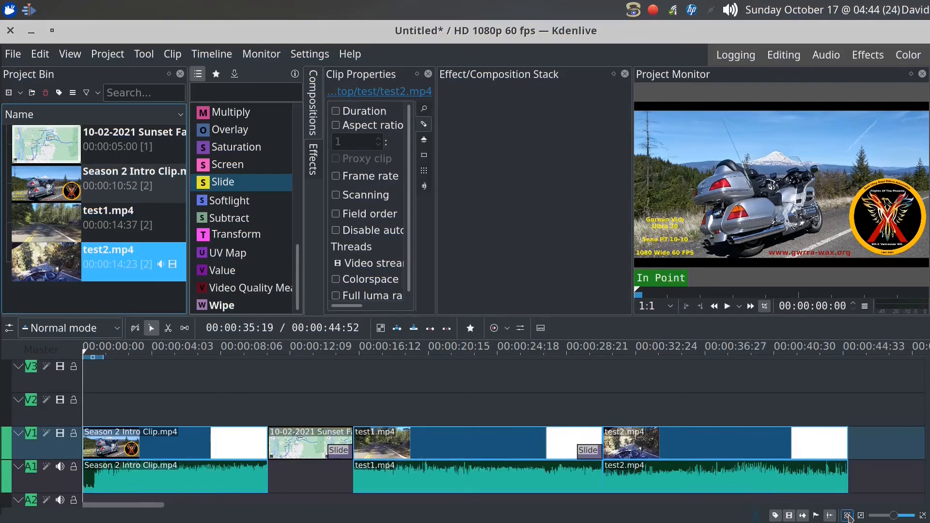
click(861, 515)
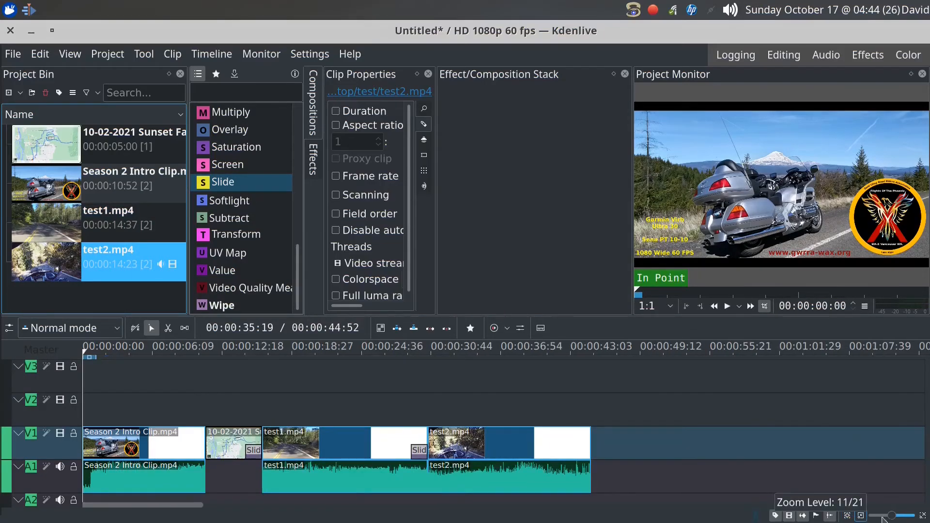
click(922, 516)
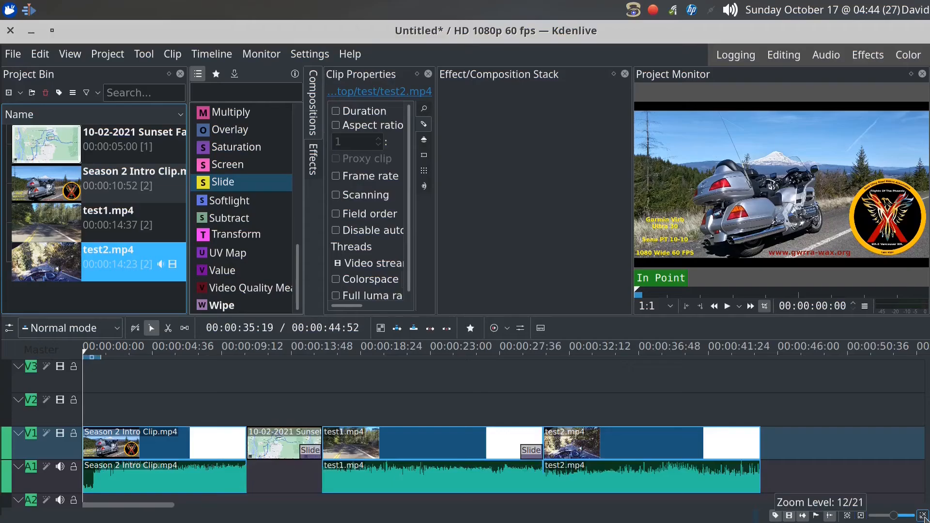
click(848, 516)
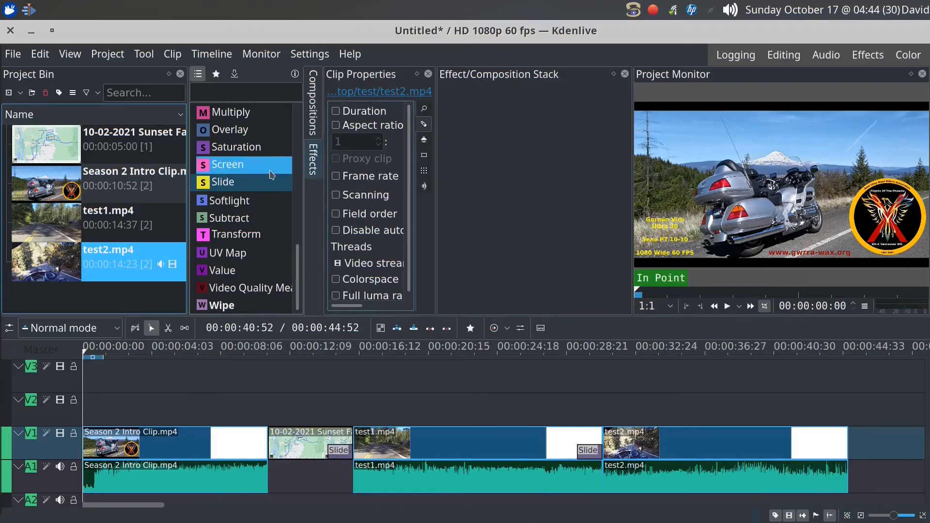
drag(223, 179, 830, 448)
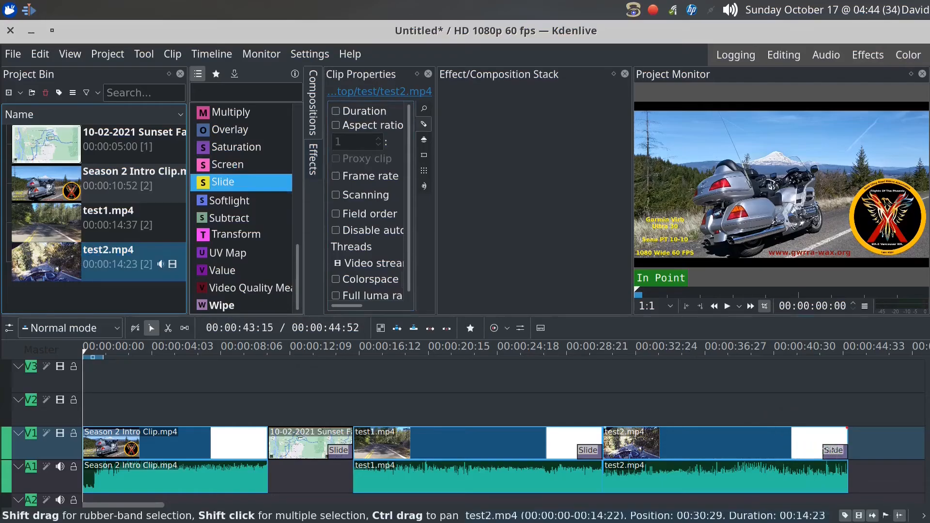
click(831, 451)
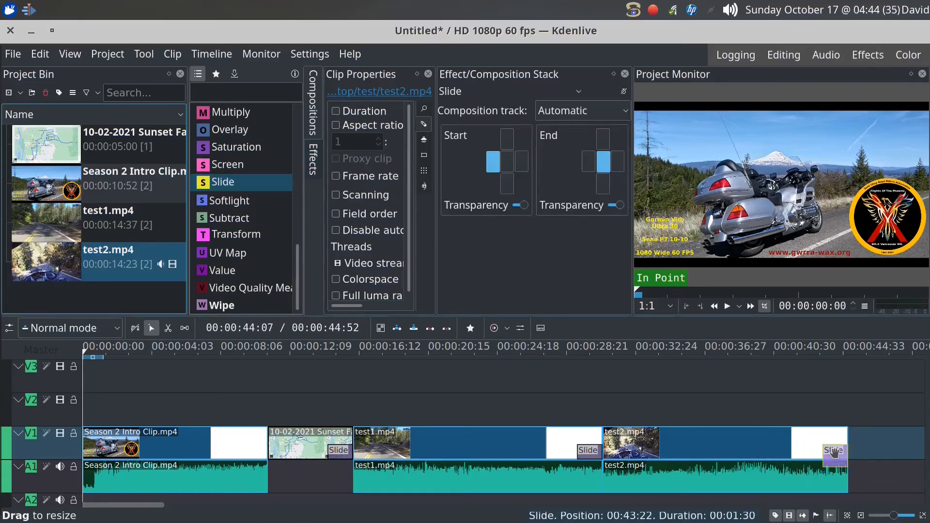
click(507, 161)
click(603, 140)
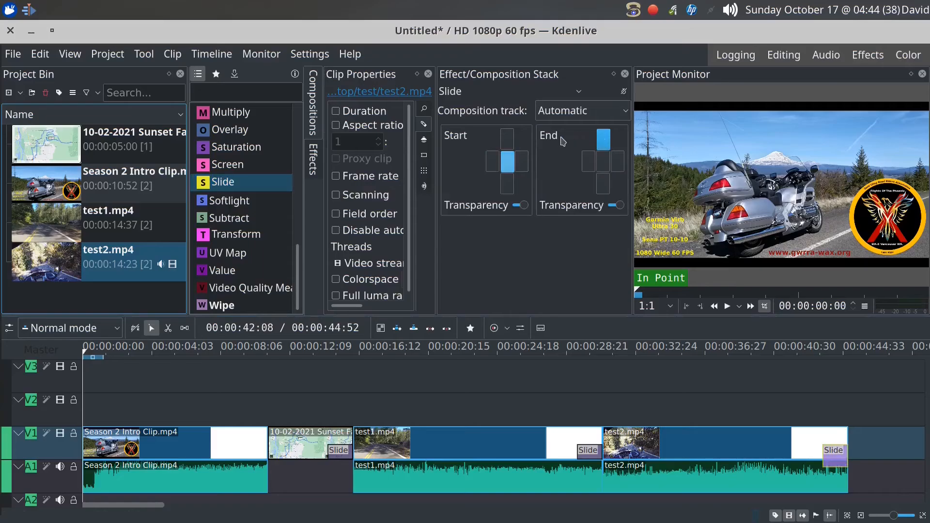
- Resize the upper work areas so that the Project Monitor preview becomes larger
drag(436, 245, 475, 259)
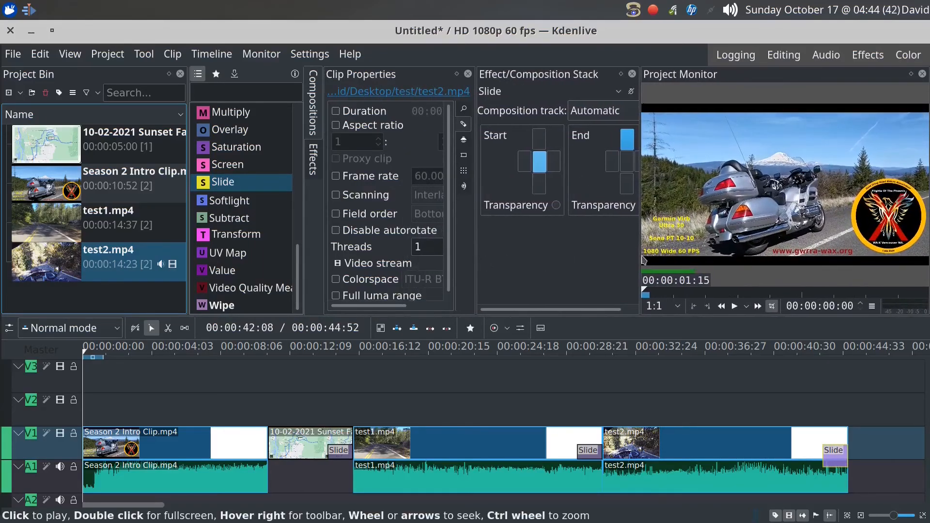
drag(640, 247, 565, 248)
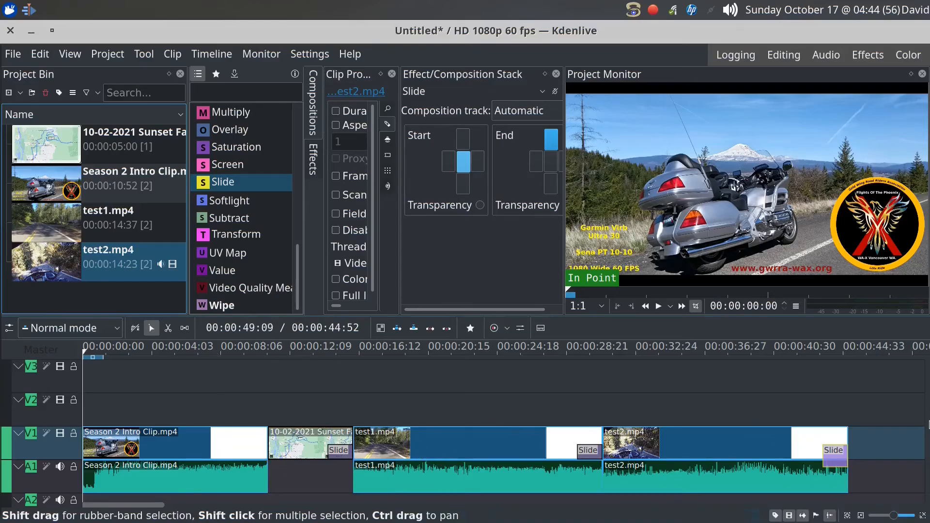
- Ungroup test1.mp4's video and audio on the timeline and delete its audio part from track A1
scroll(921, 417, down, 1)
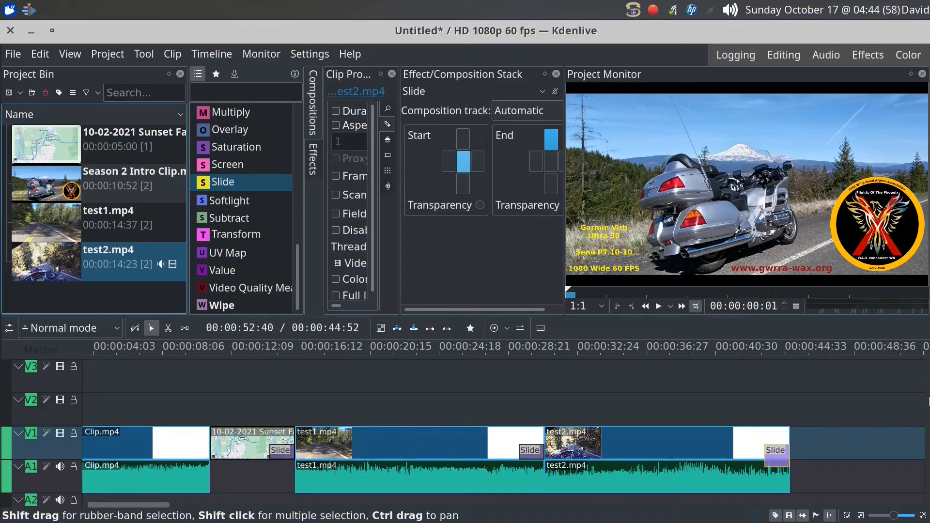
scroll(928, 402, down, 3)
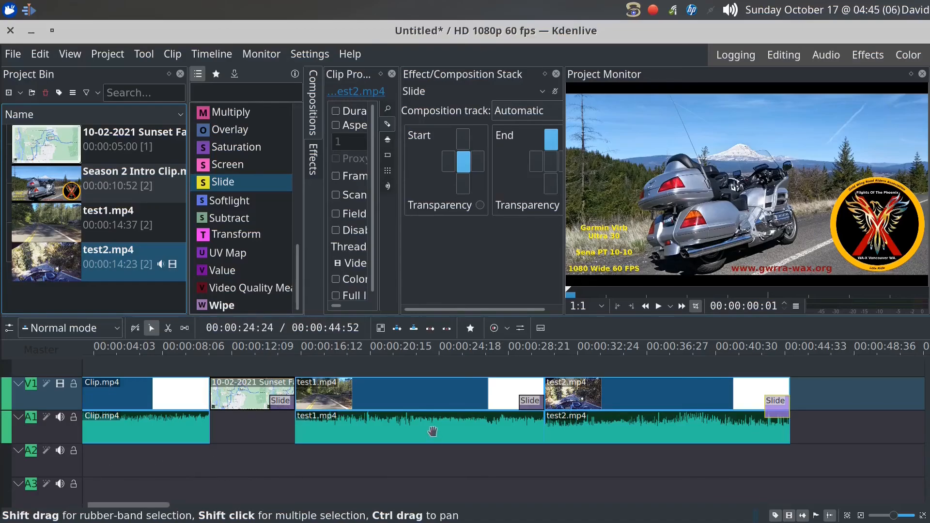
right_click(425, 412)
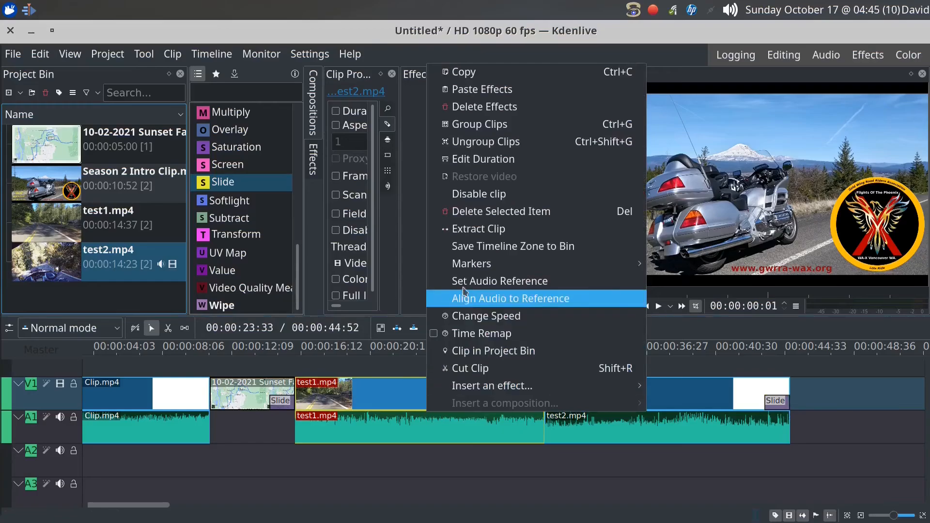
click(486, 142)
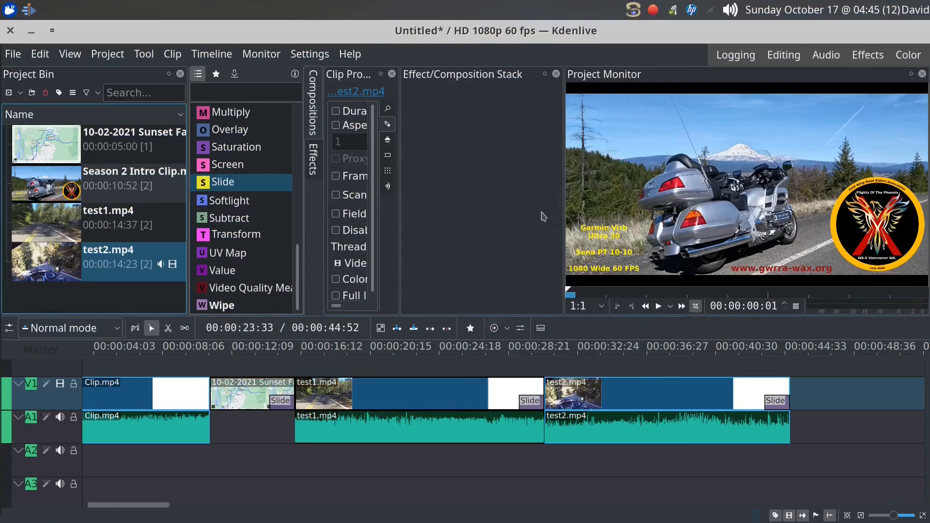
right_click(396, 428)
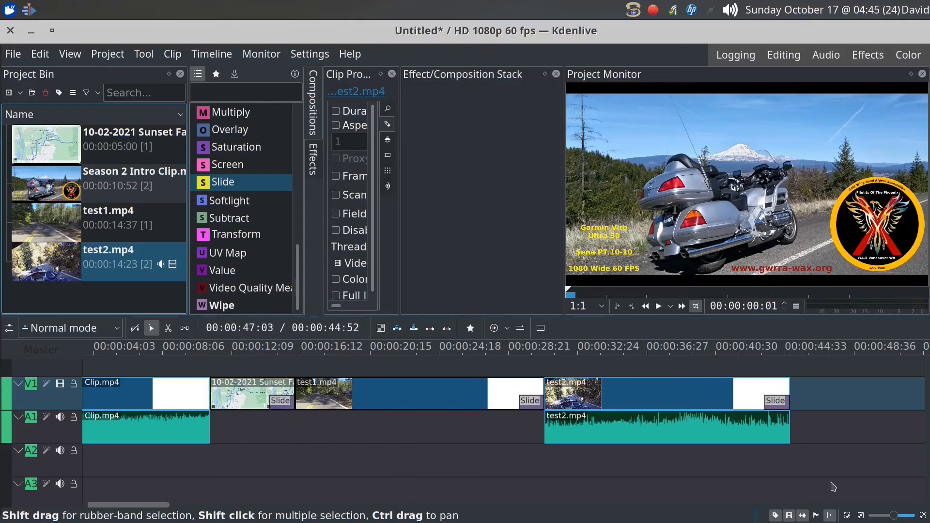
- Move the playhead to the timeline start and begin a new title clip with the text "10-17-2021 ~ Kdenlive"
click(847, 515)
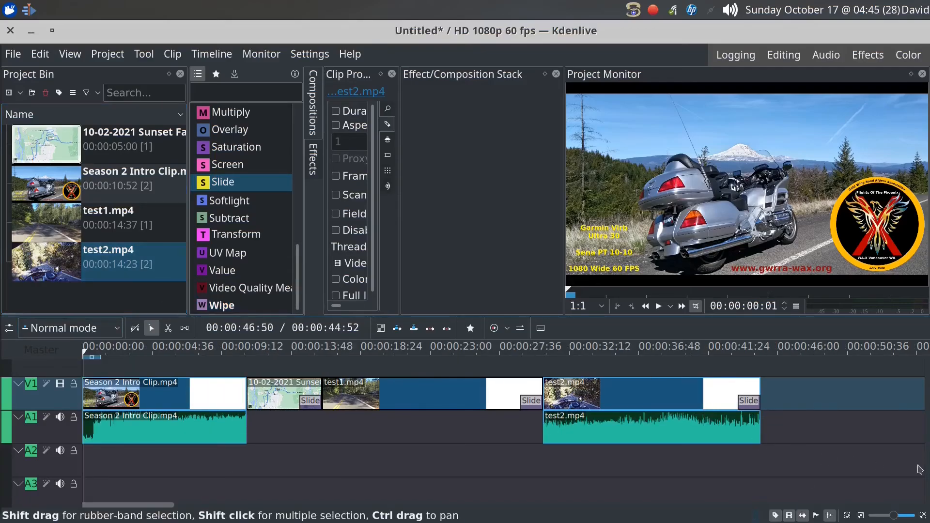
key(Home)
scroll(929, 457, up, 2)
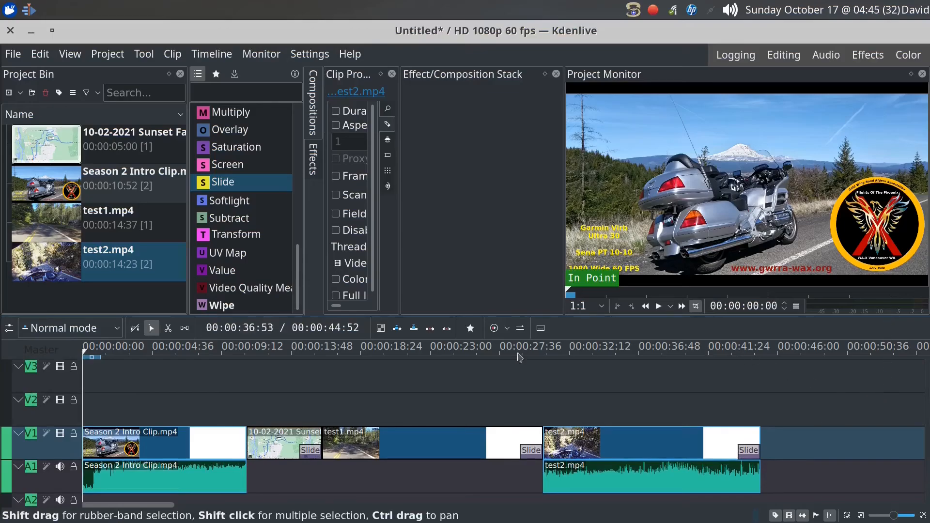
click(102, 54)
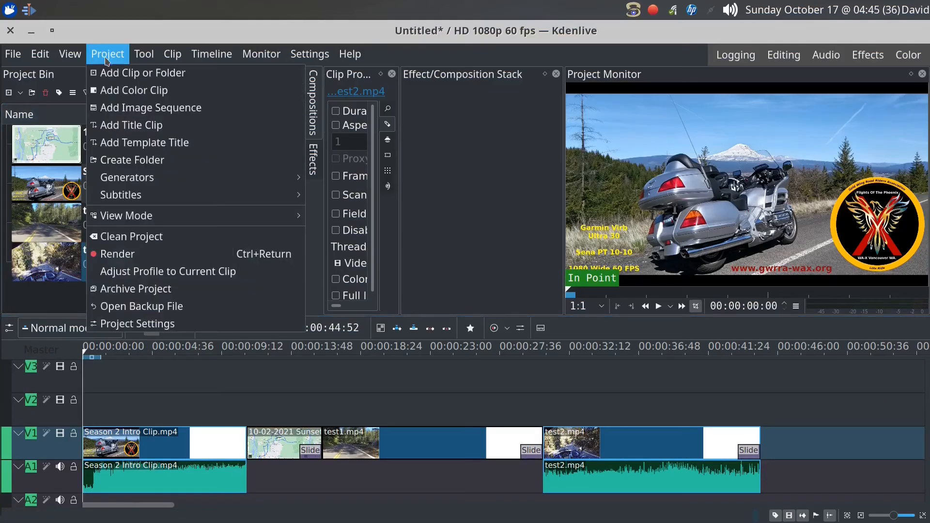
click(129, 127)
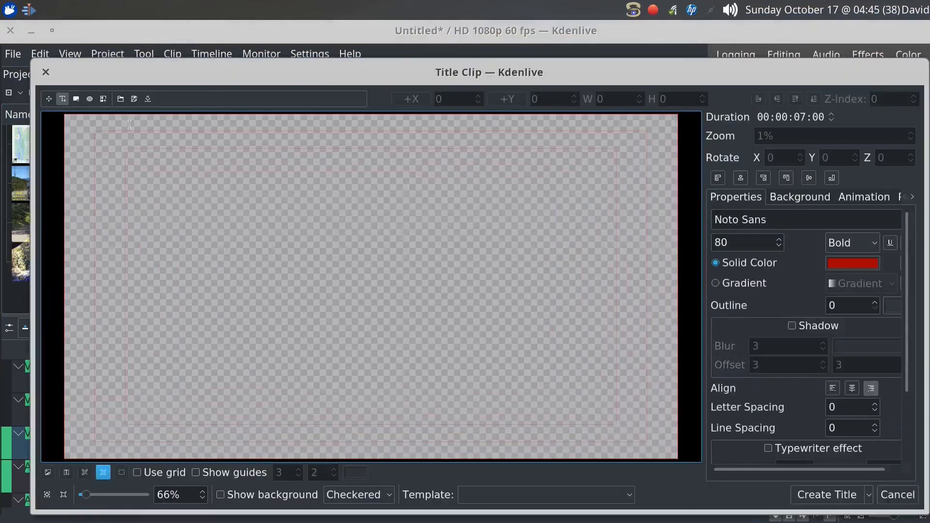
click(192, 150)
mouse_move(10, 95)
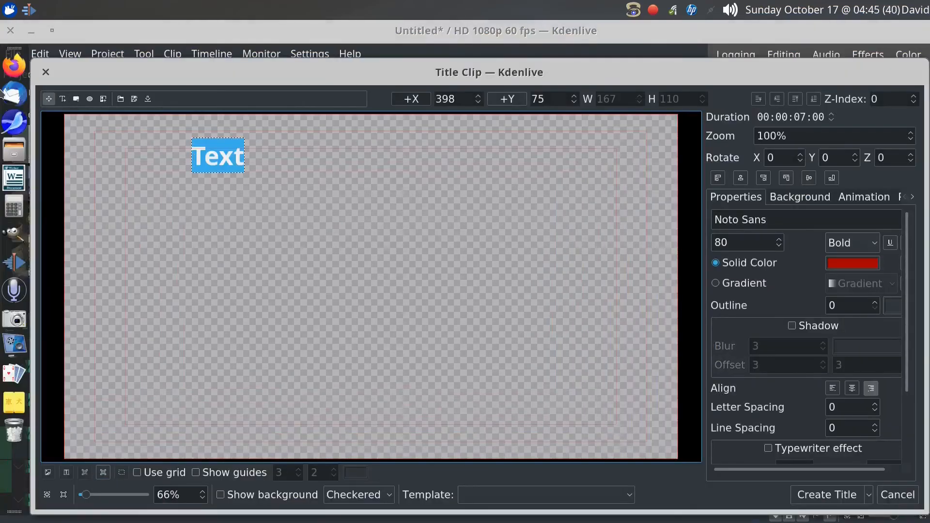
text(10-1)
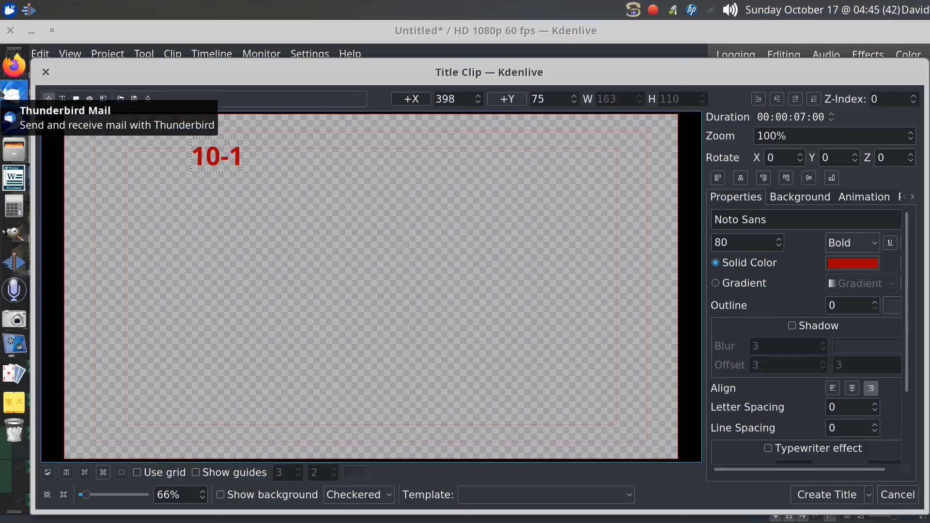
text(7-20)
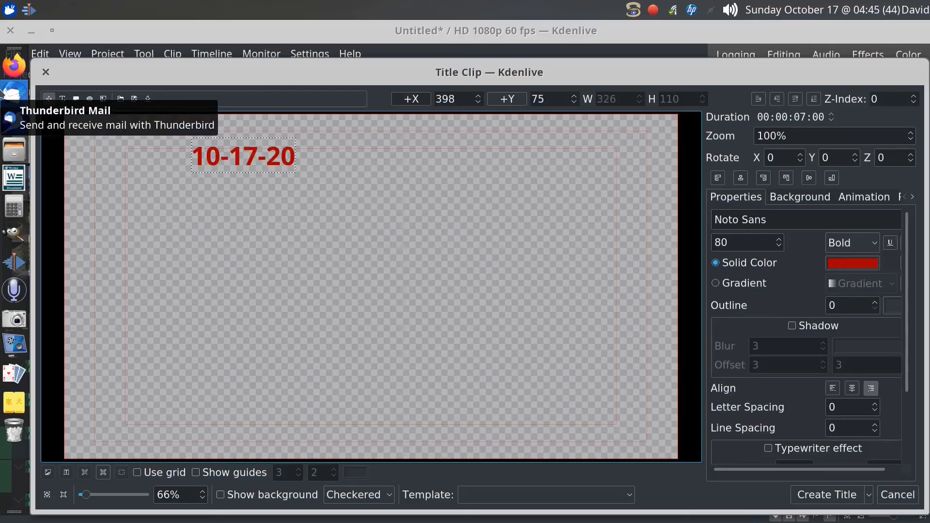
text(21 ~)
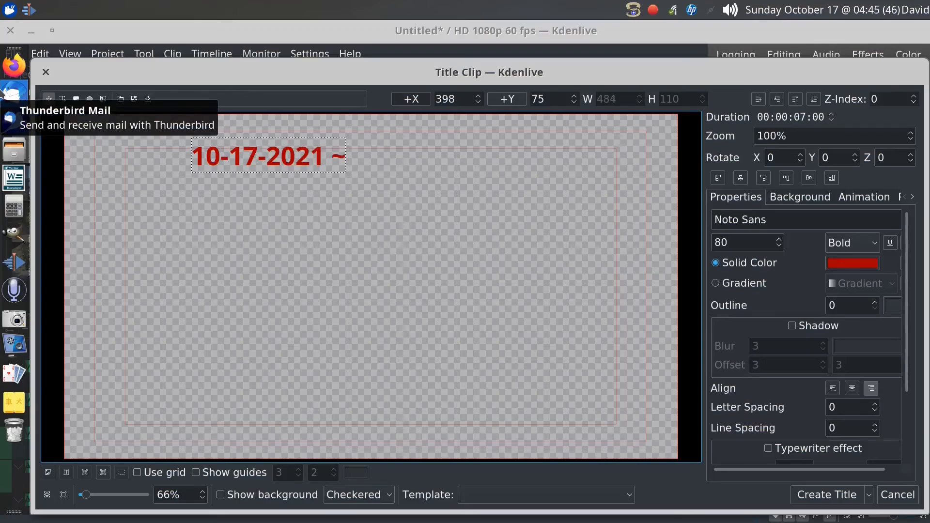
text( K)
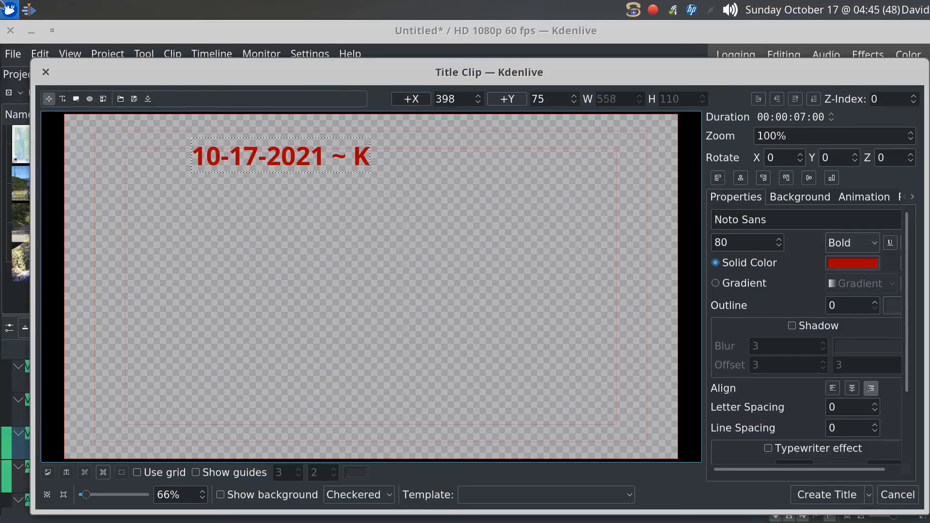
text(denliv)
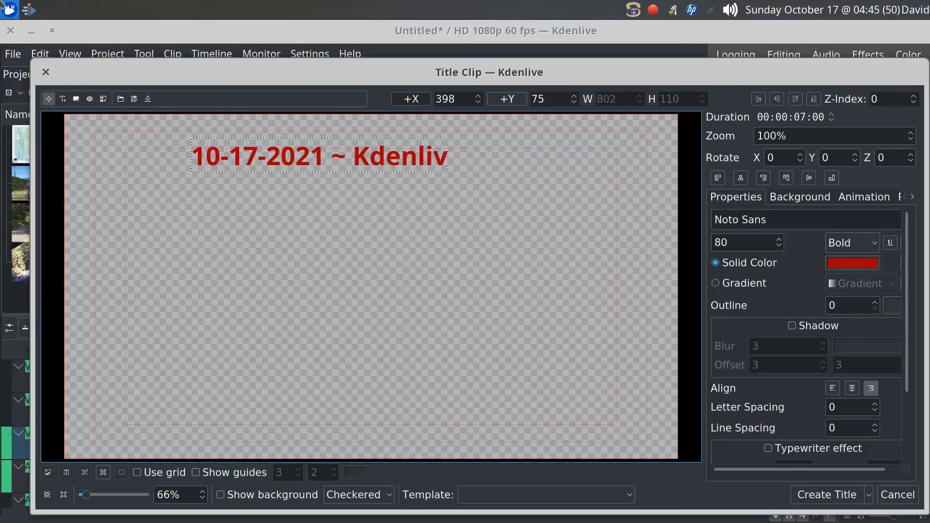
text(e)
click(192, 248)
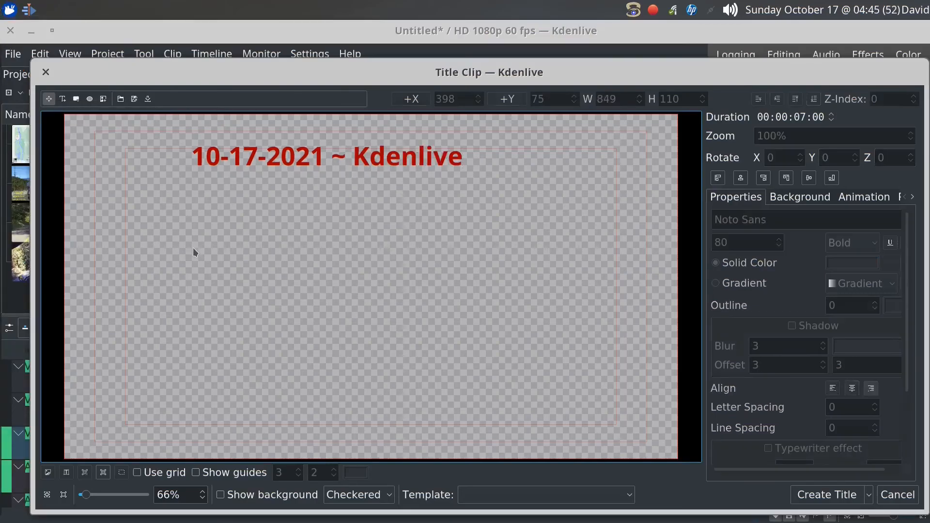
- Move the title text to the upper middle of the frame, about X 557, Y 66, and set the title duration to 00:00:09:30
drag(312, 154, 363, 152)
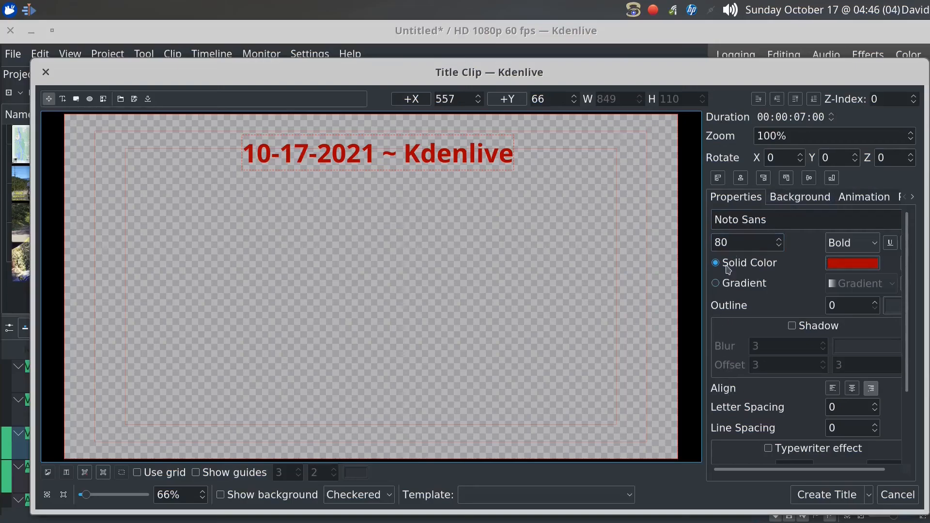
click(803, 117)
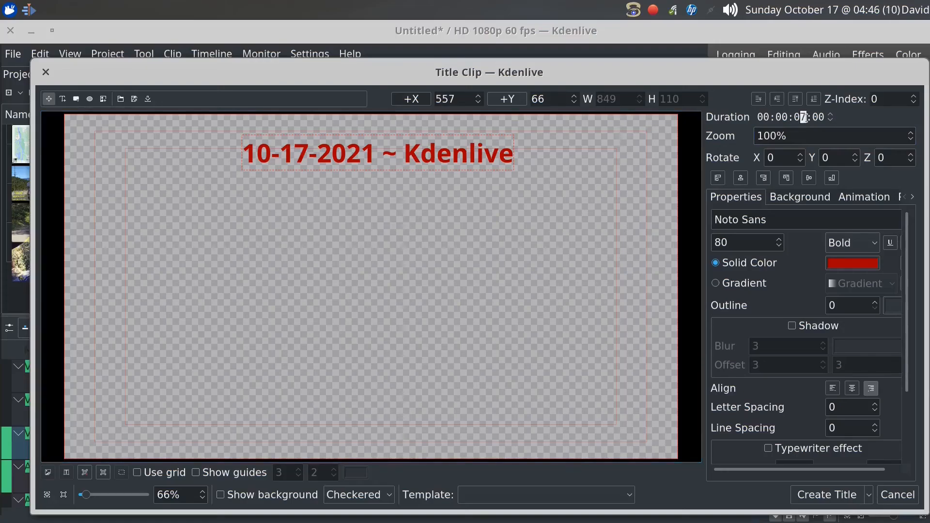
text(930)
click(506, 289)
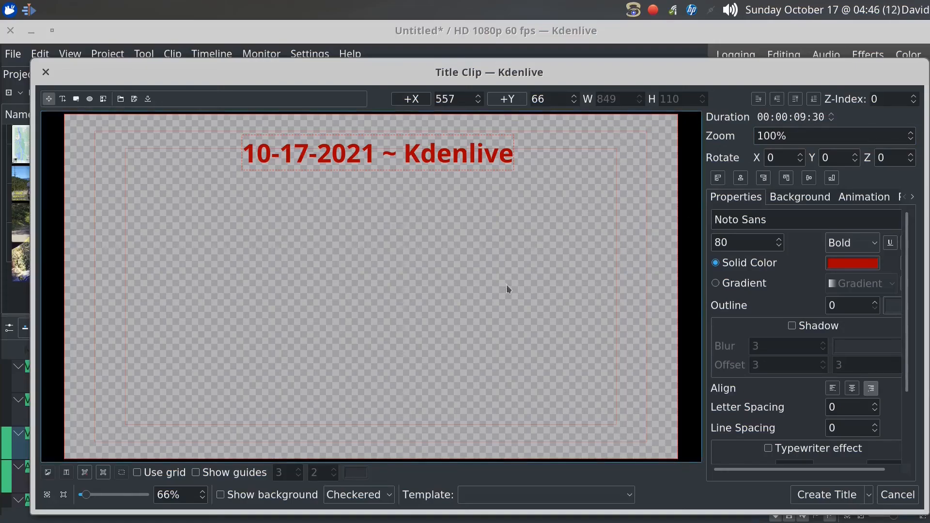
click(434, 320)
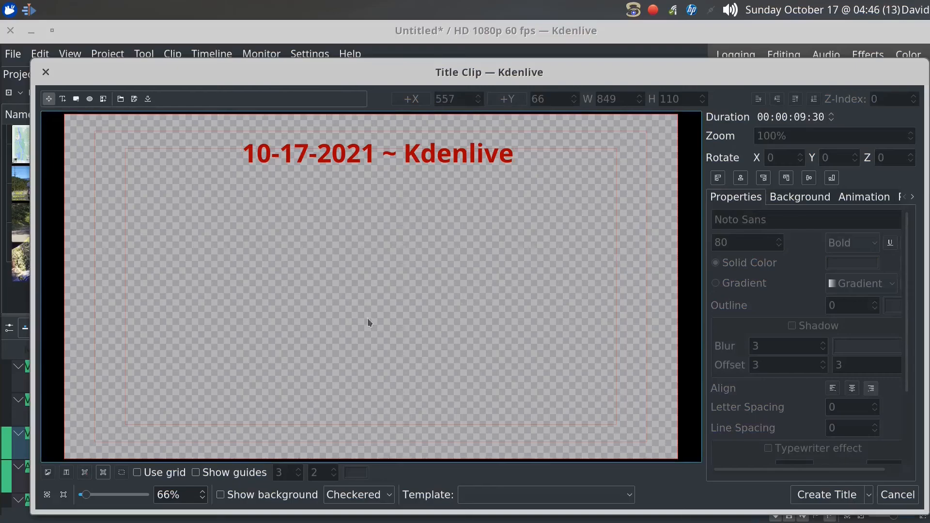
- Create the title clip and place it on V2 at the start of the timeline, above the intro clip
click(808, 499)
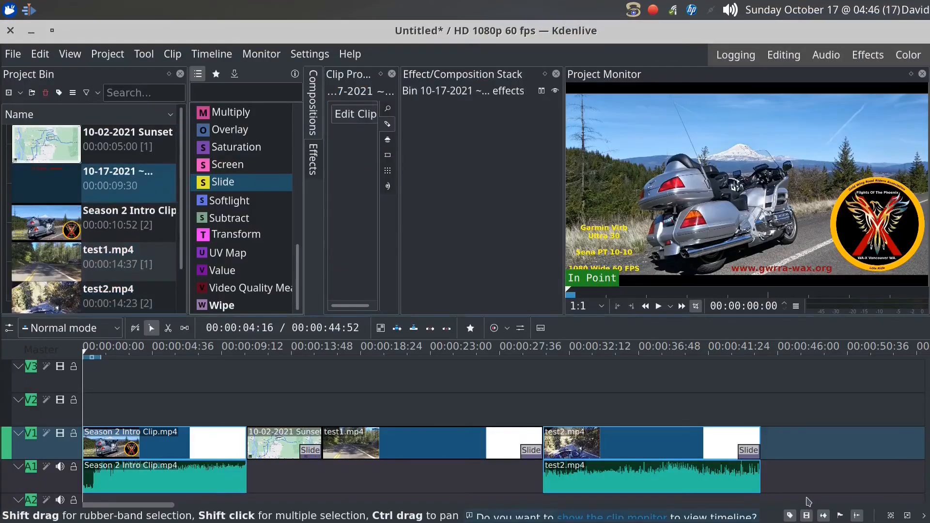
click(62, 186)
drag(61, 185, 58, 420)
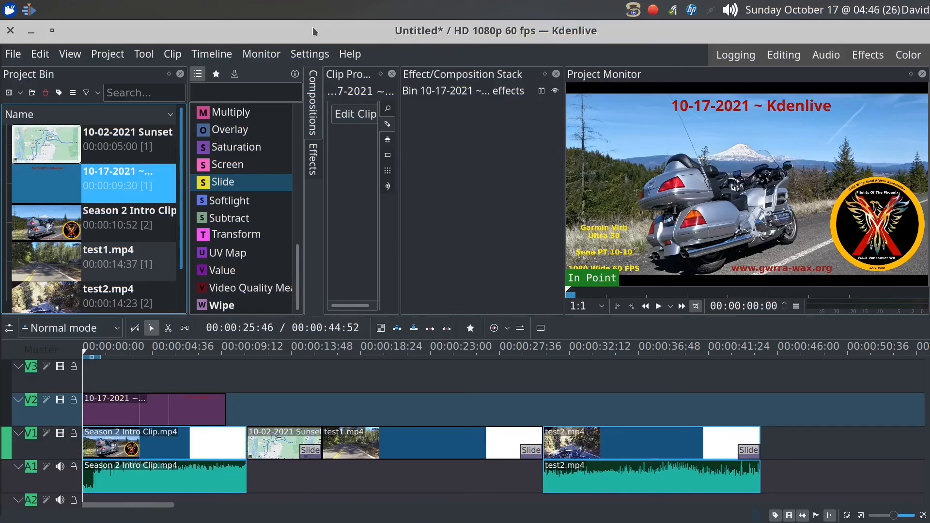
- Open the project's render settings and enlarge the Rendering dialog so the full output path fits
click(100, 57)
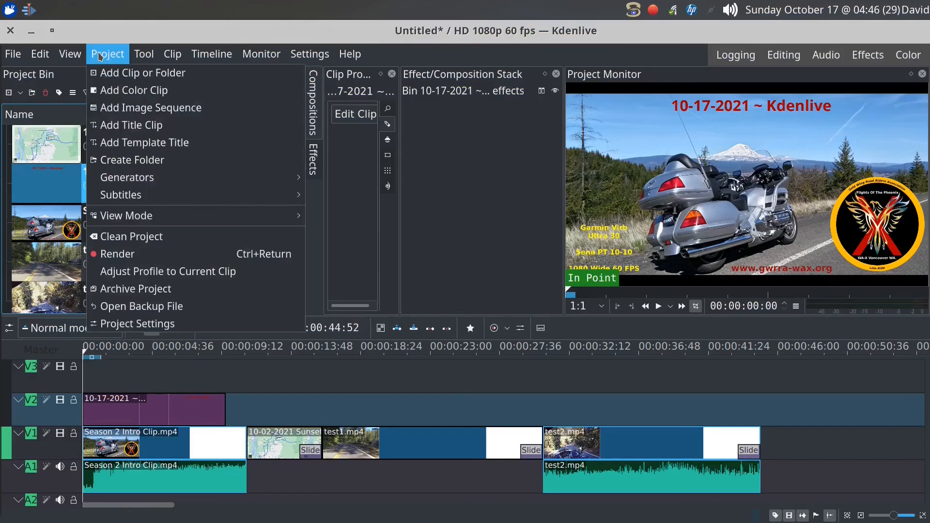
click(105, 256)
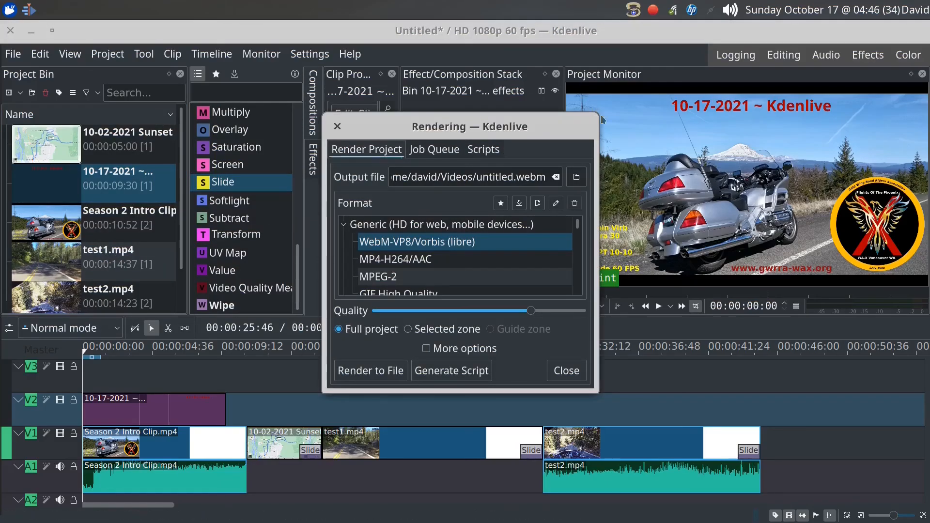
drag(600, 114, 915, 86)
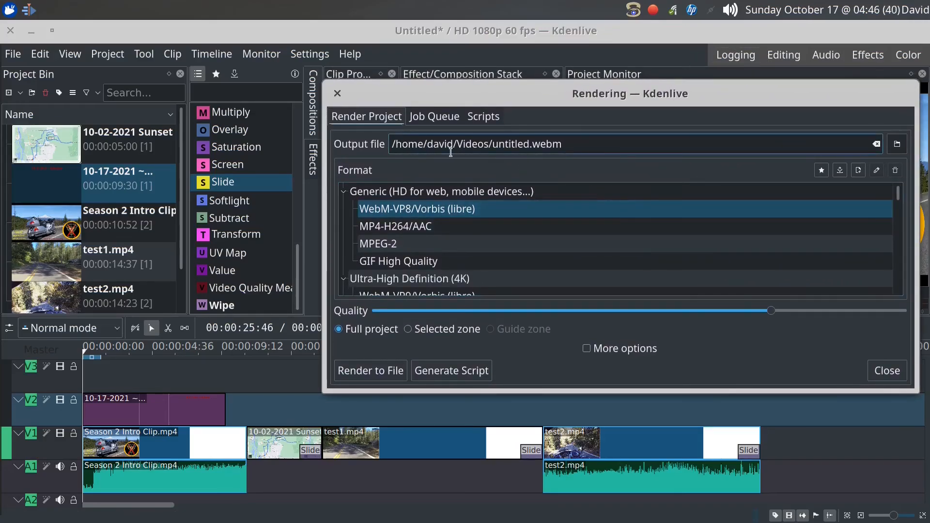
- Replace the name untitled in the render output path with kdenliveturtorial, keeping the Videos folder
click(528, 148)
key(BackSpace)
key(BackSpace)
key(BackSpace)
key(BackSpace)
key(BackSpace)
key(BackSpace)
key(BackSpace)
key(BackSpace)
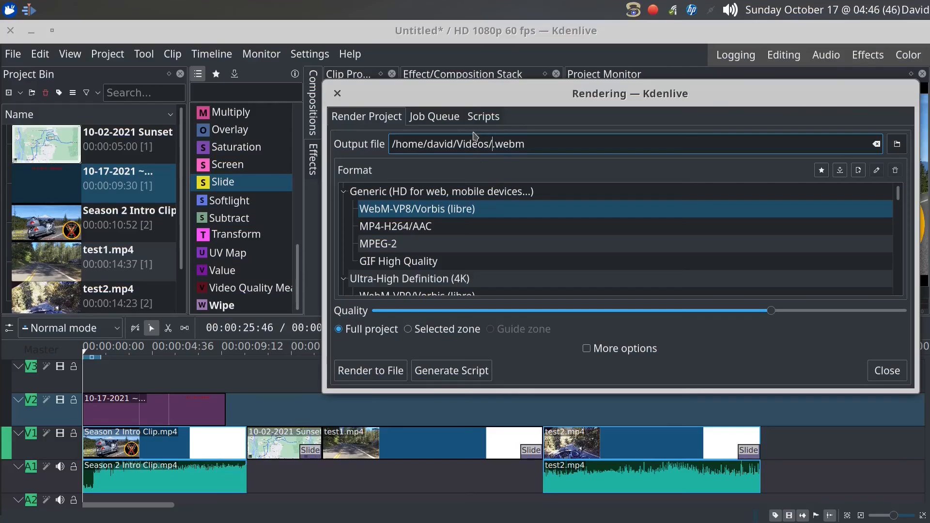
text(k)
text(denlivet)
text(urto)
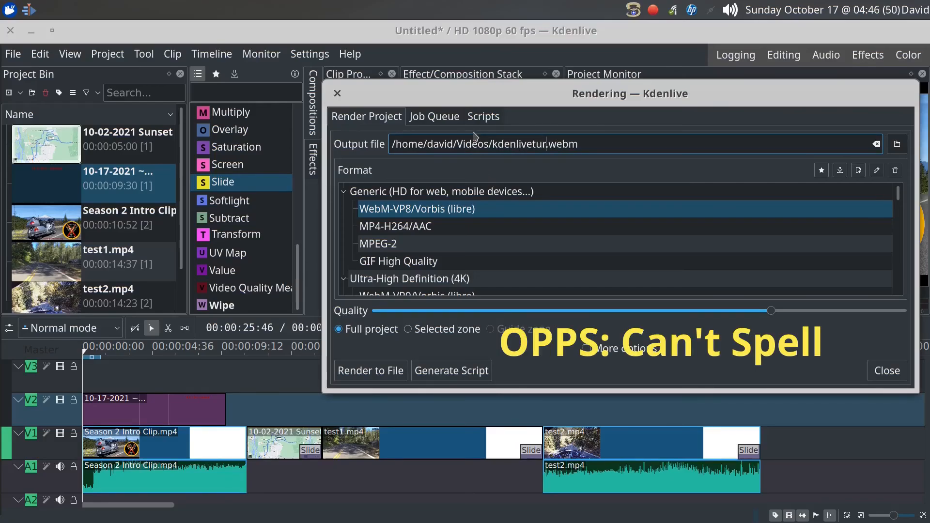
text(rial)
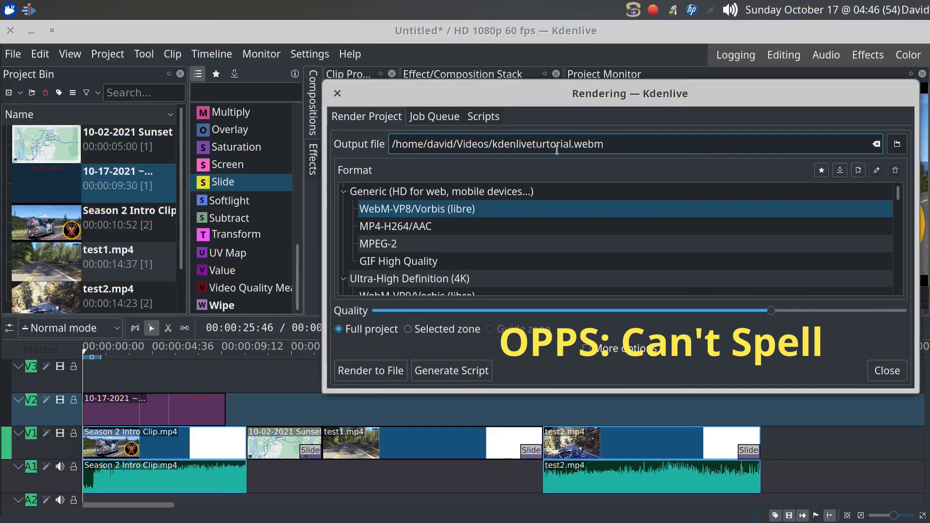
- Render the full project to file in MP4-H264/AAC format with the quality set to maximum
click(373, 227)
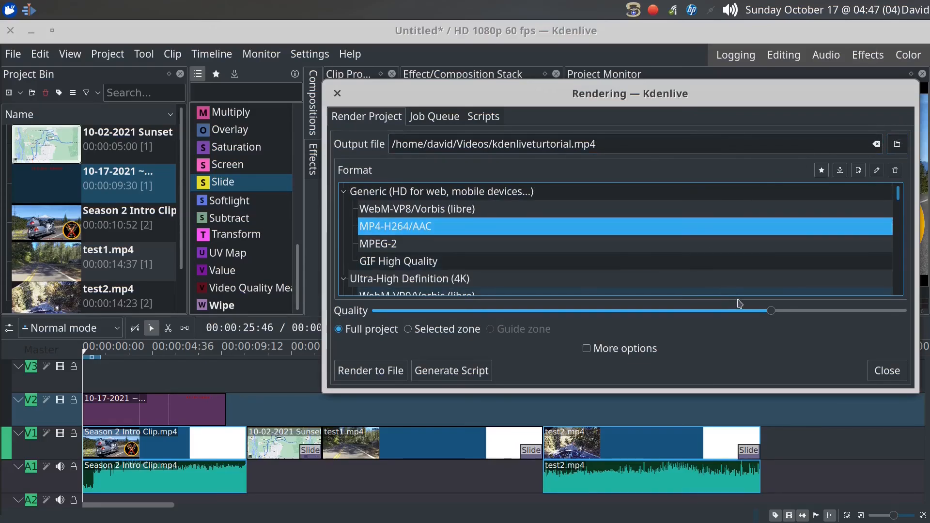
drag(774, 316, 904, 312)
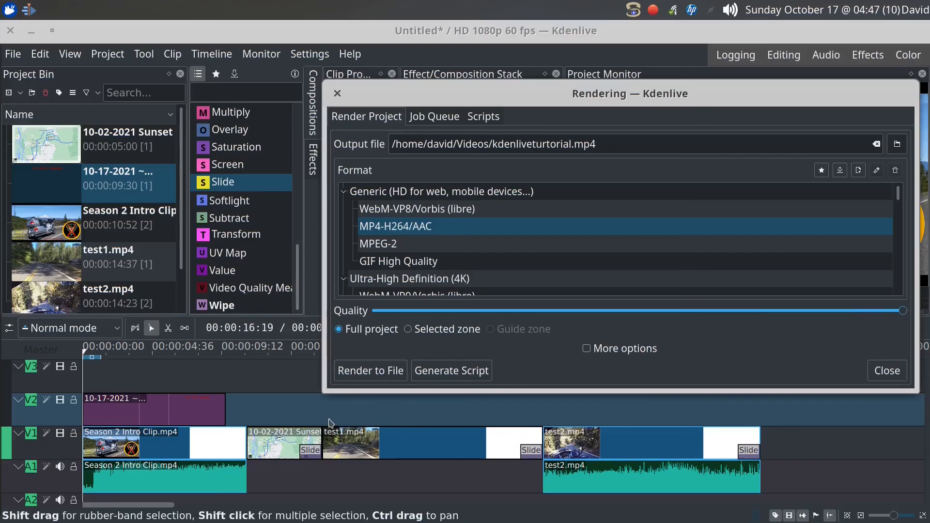
click(355, 375)
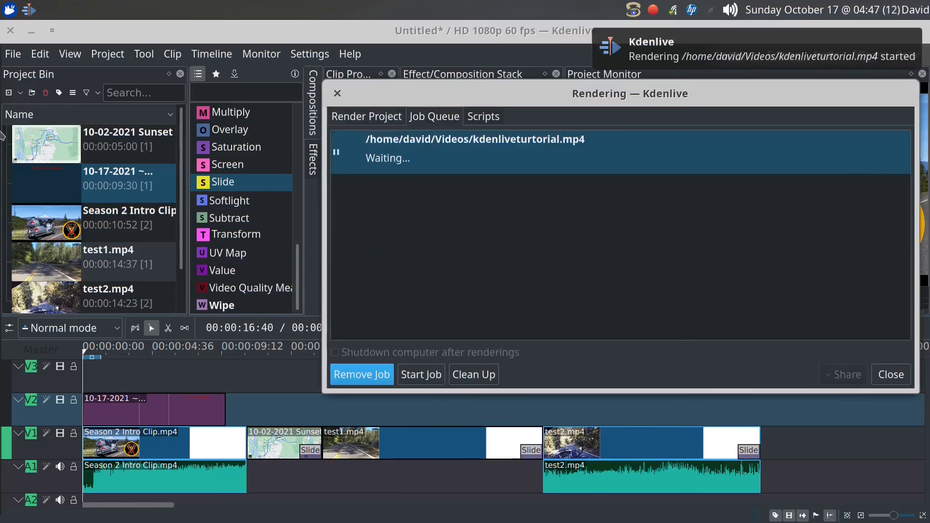
click(28, 11)
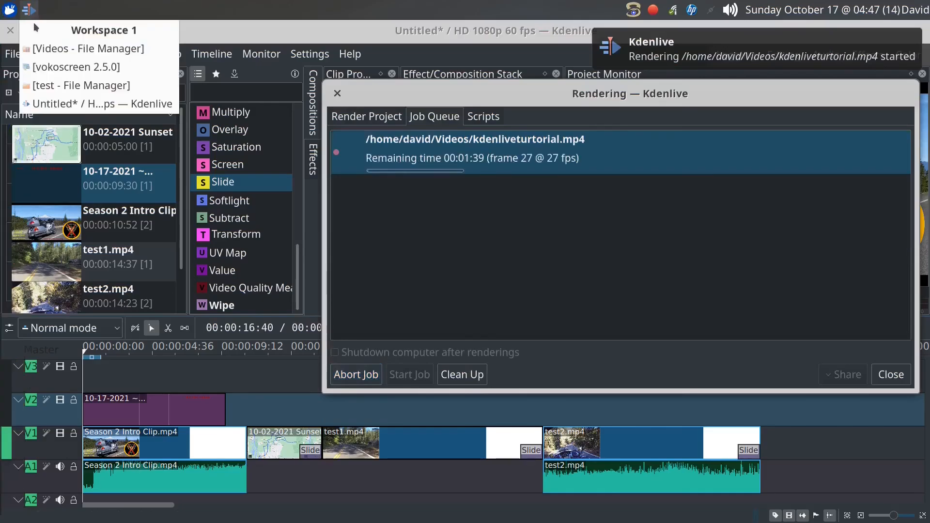
click(52, 68)
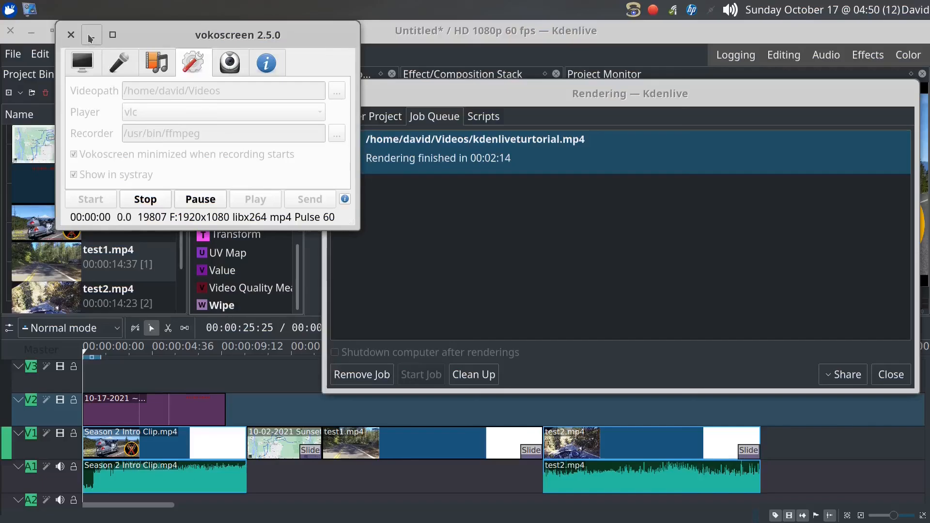
click(91, 35)
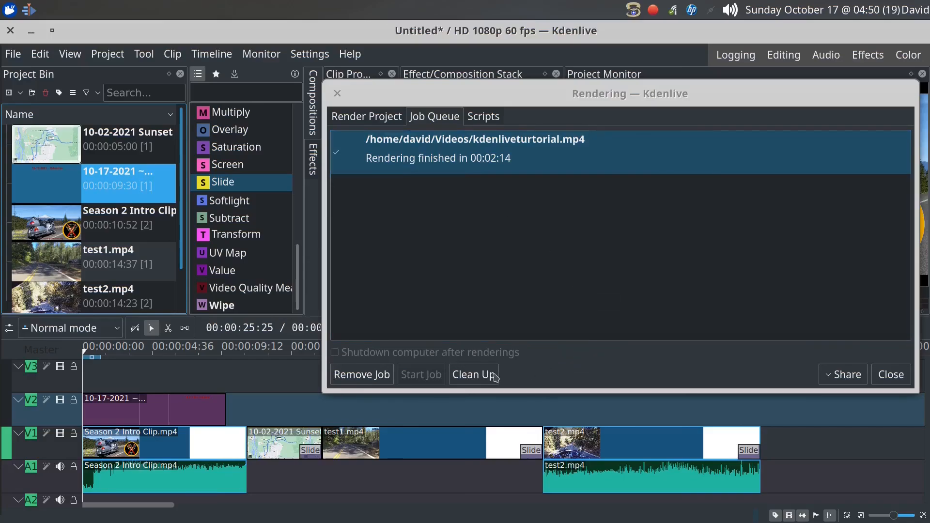
- Clear the finished job from the render queue and close the Rendering dialog
click(475, 381)
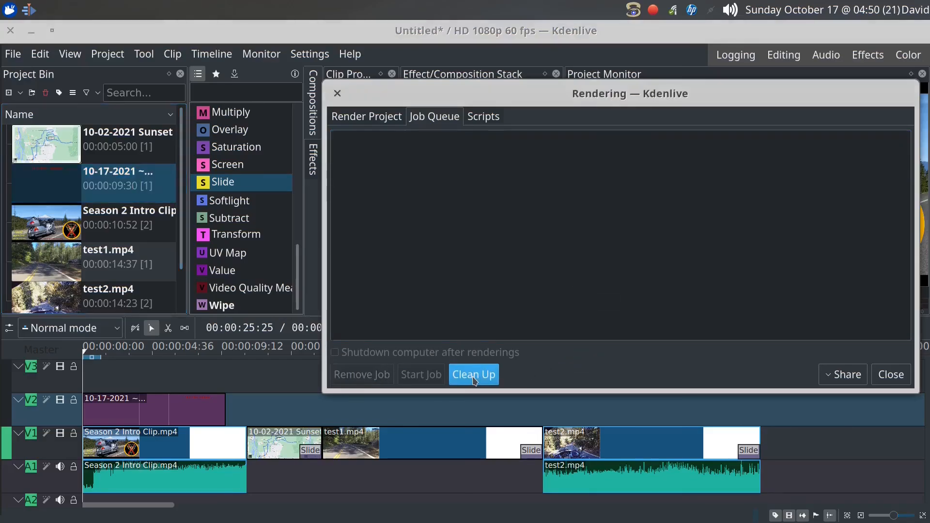
click(898, 377)
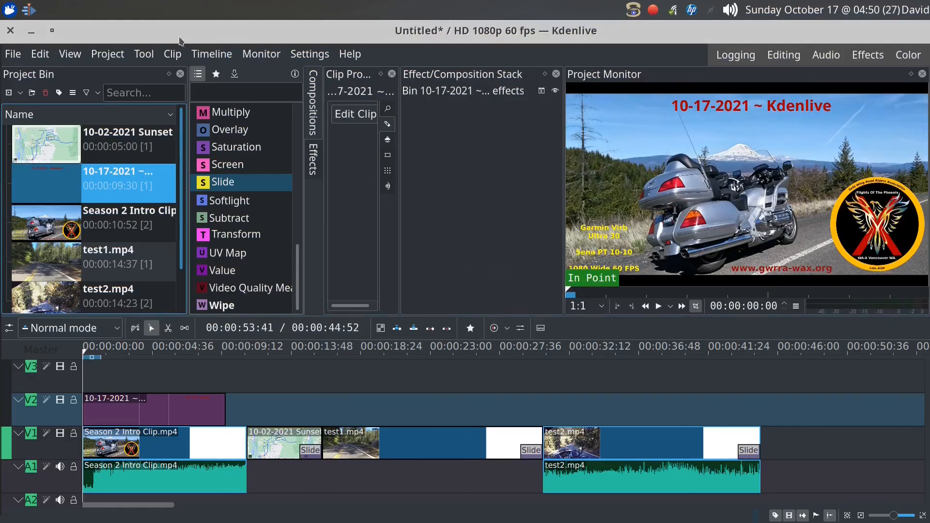
- Minimize Kdenlive, open the Videos folder in the File Manager and play kdenliveturtorial.mp4
click(31, 33)
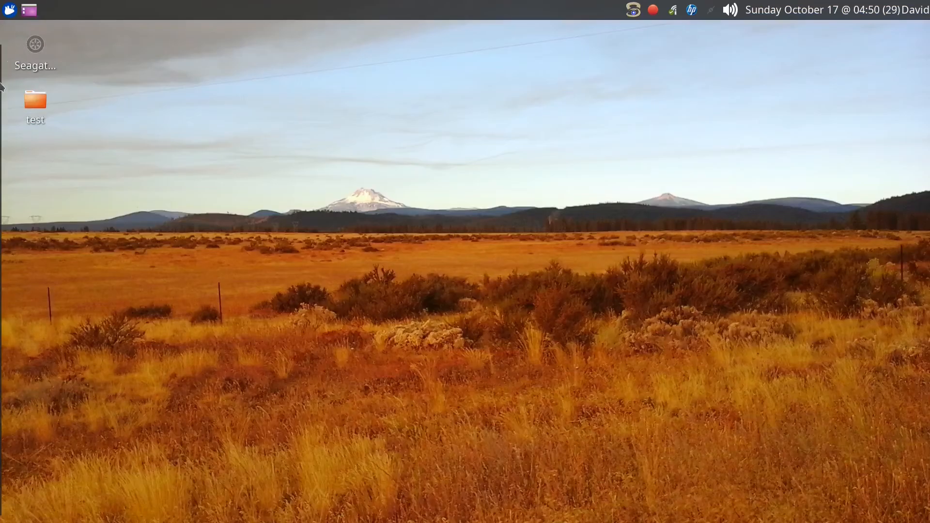
mouse_move(1, 86)
click(14, 153)
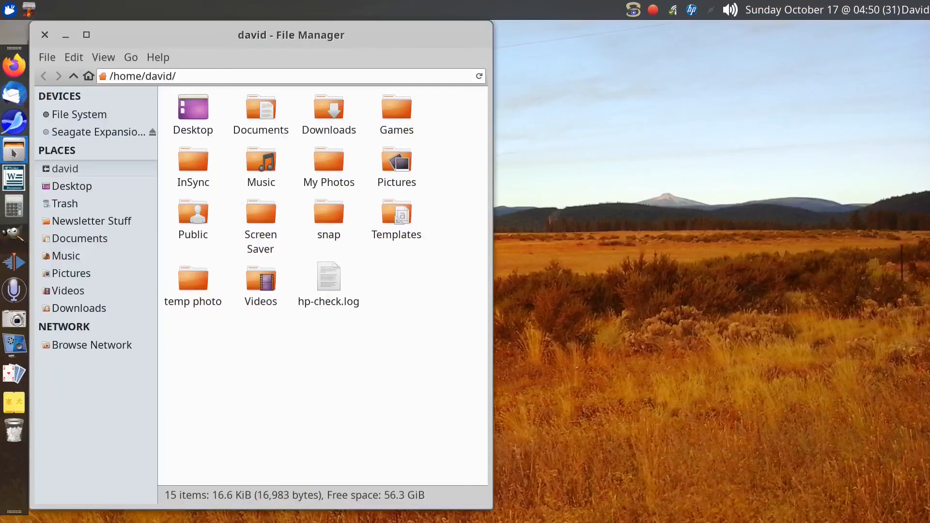
double_click(256, 286)
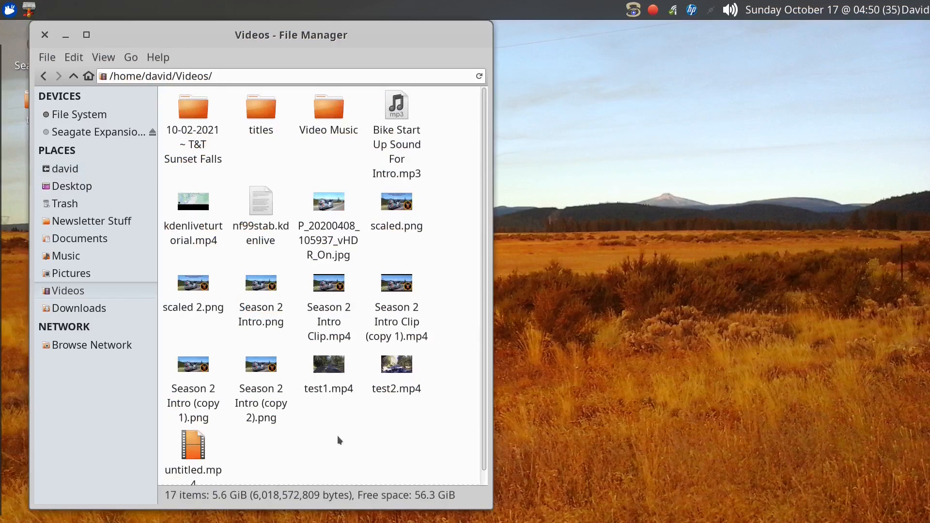
double_click(194, 204)
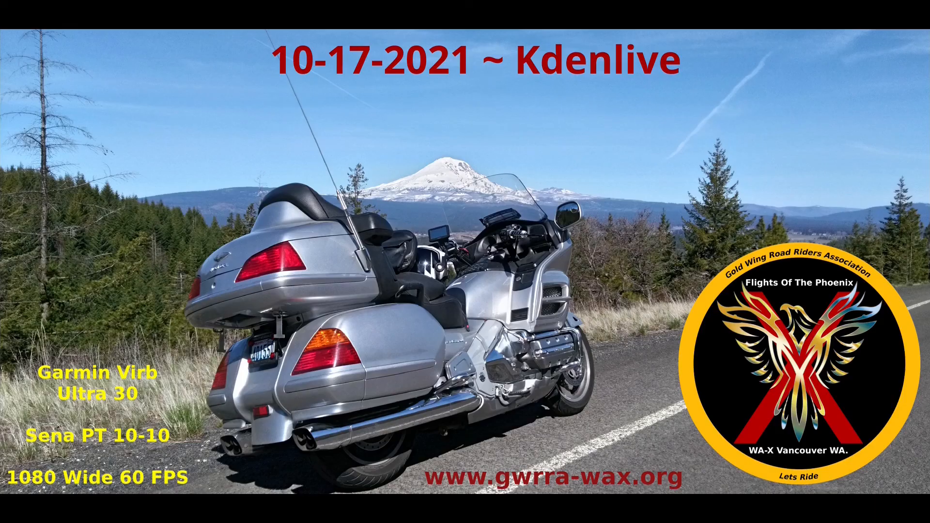